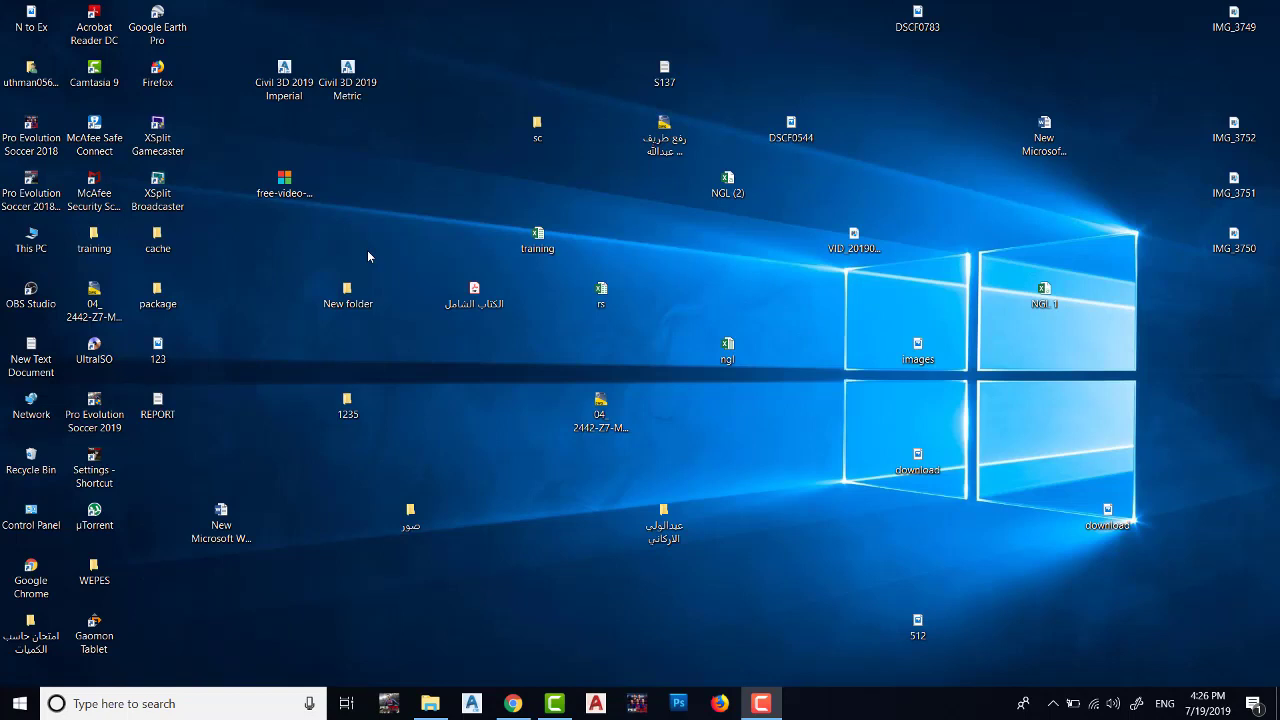
Launch the free-video-flip-and-rotate-2-2-37-627 installer from the desktop
click(288, 190)
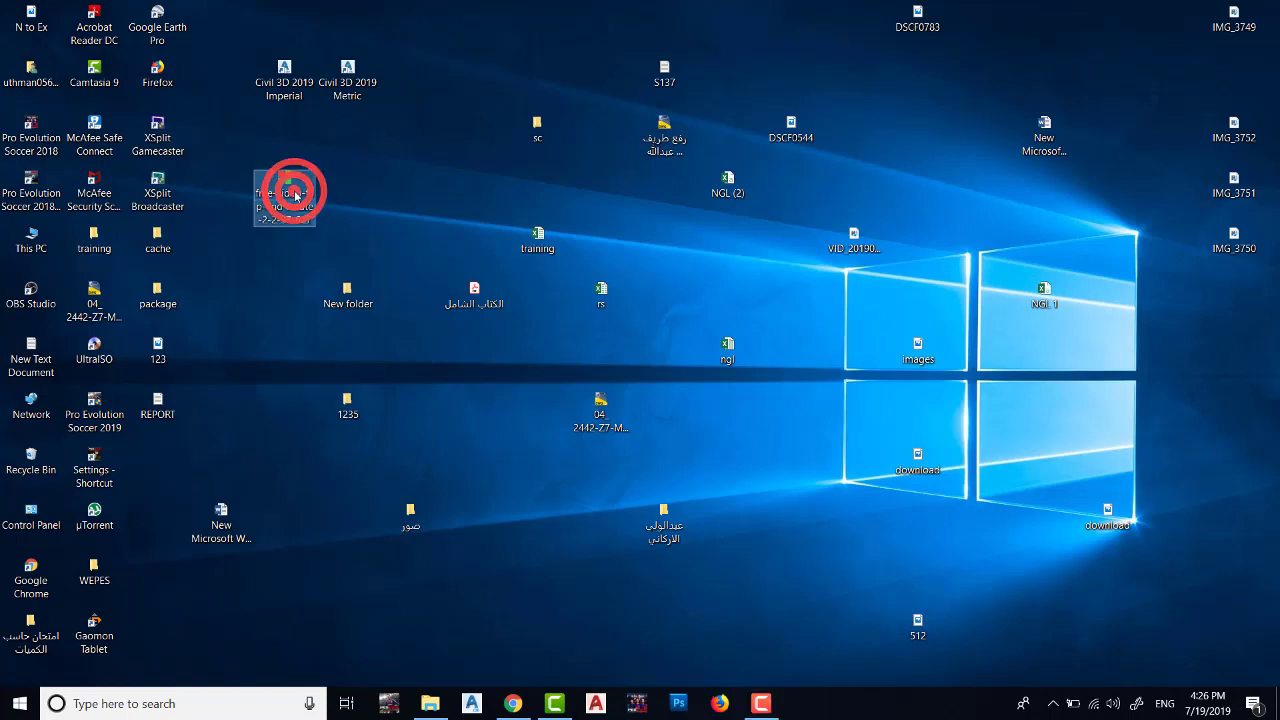
click(352, 195)
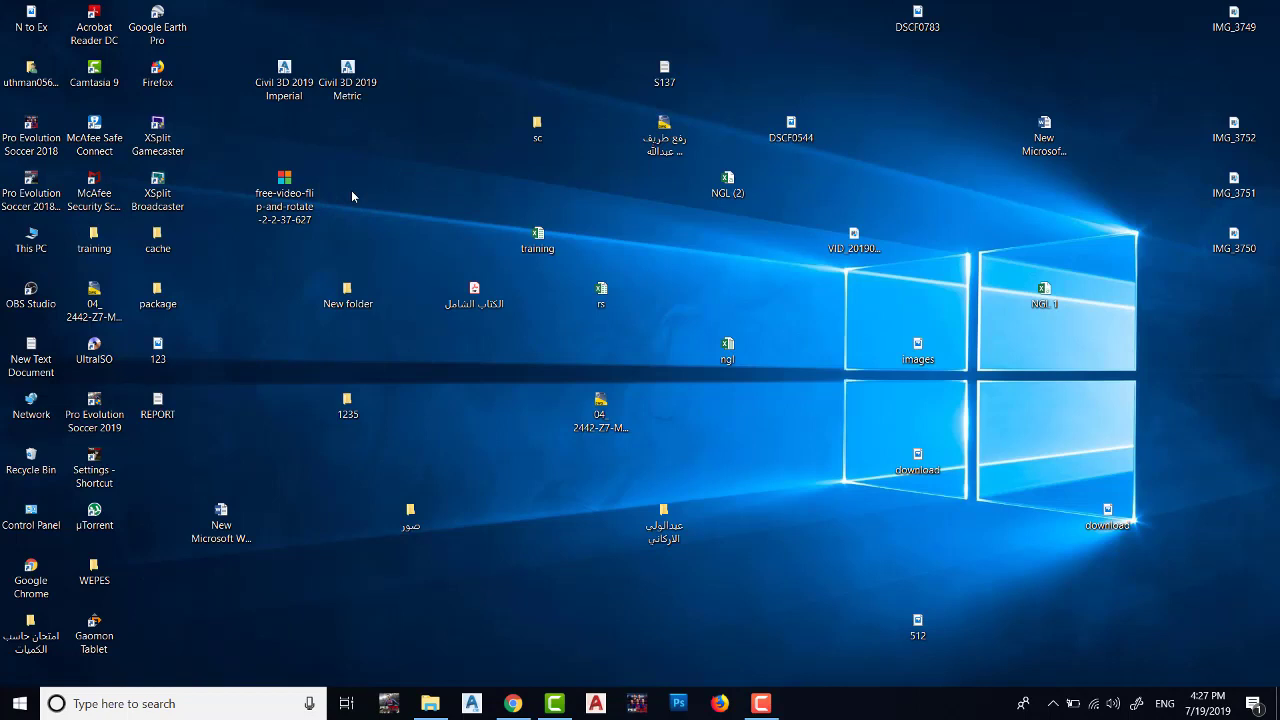
click(362, 181)
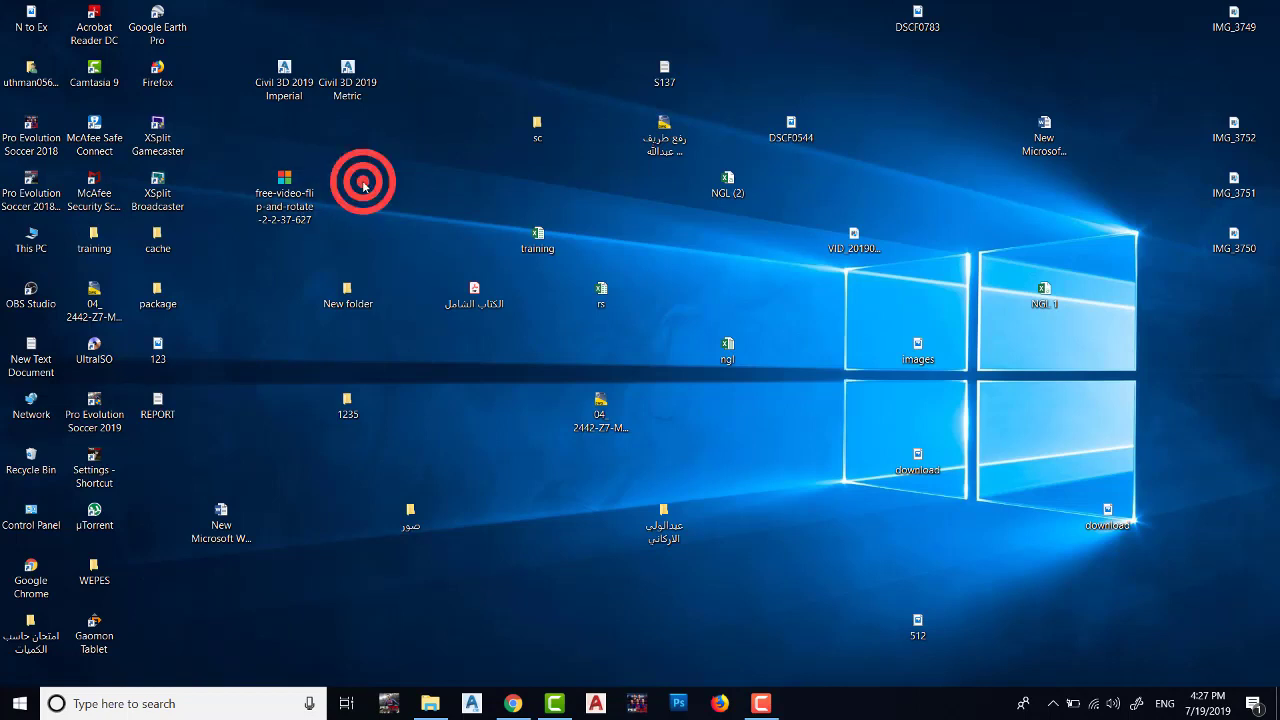
click(296, 202)
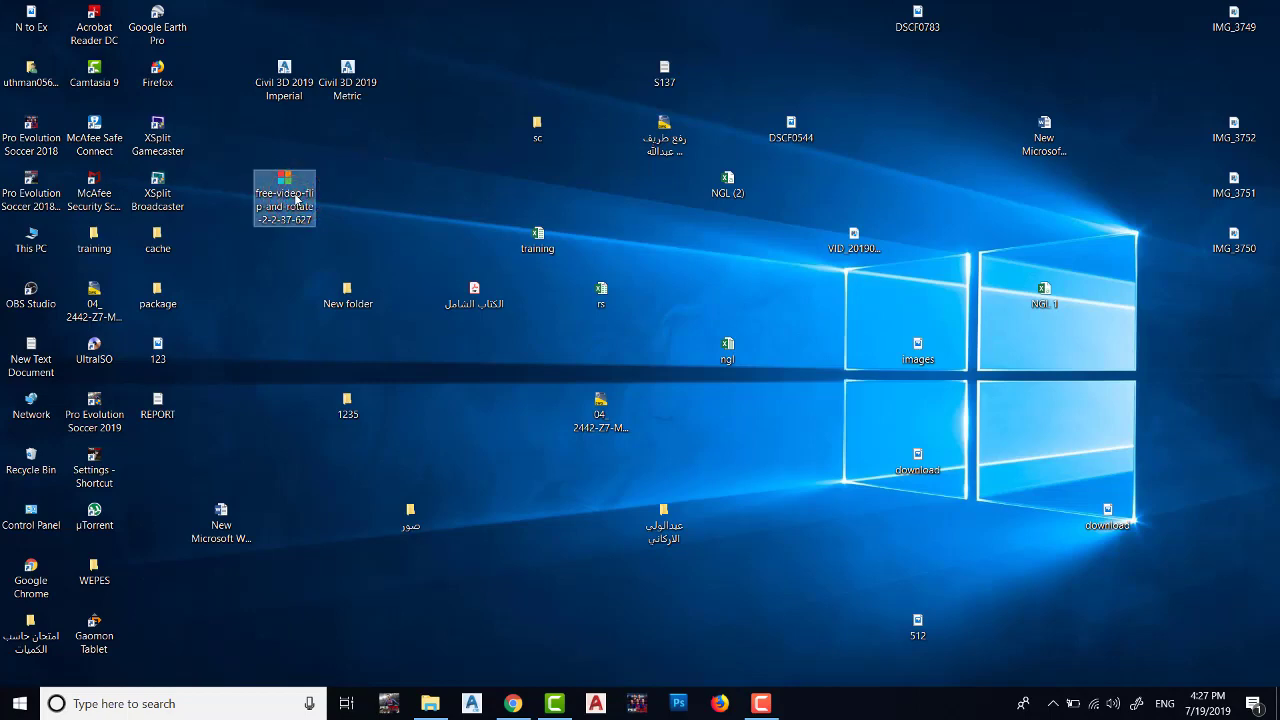
right_click(296, 200)
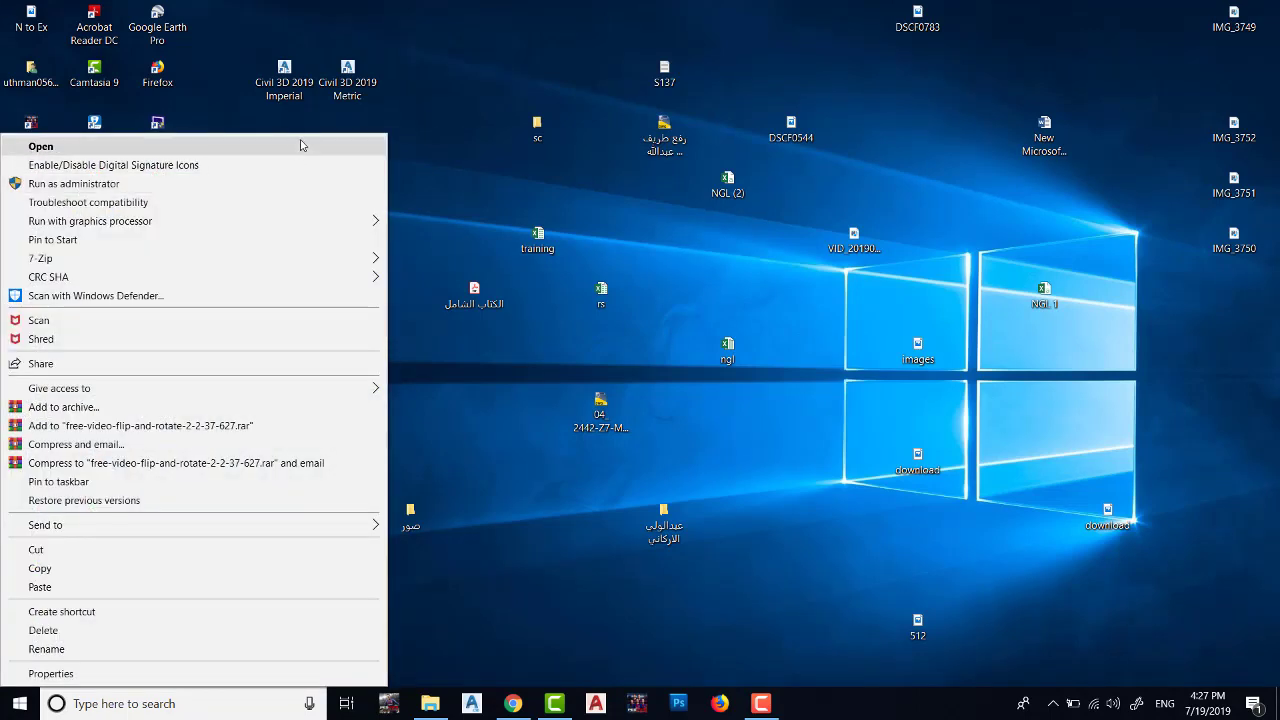
click(300, 146)
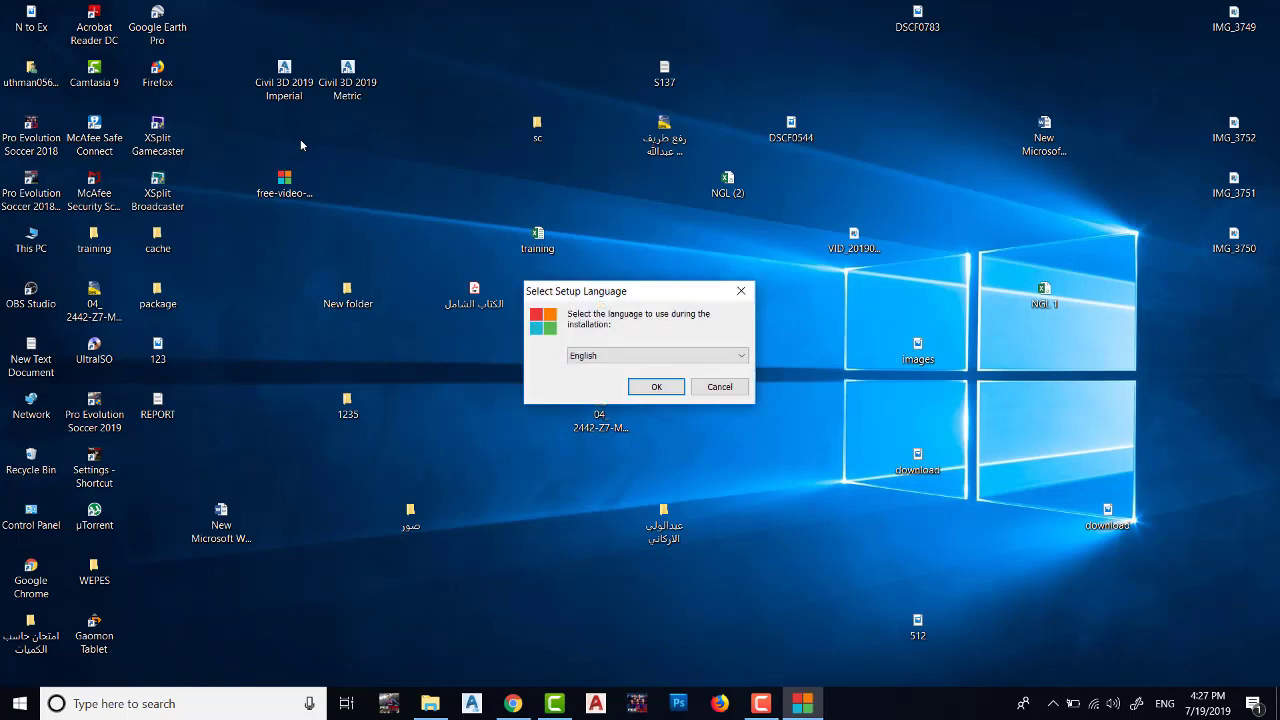
Review the available setup languages and continue the installation in English
click(743, 353)
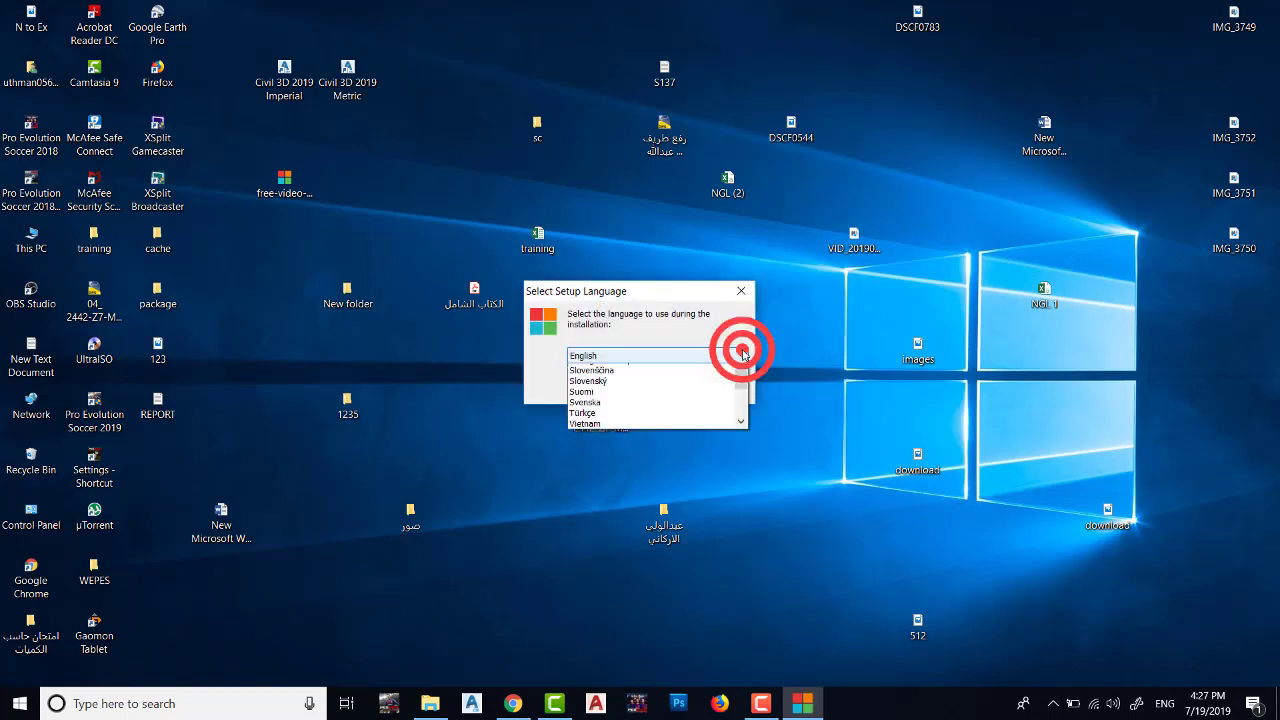
click(738, 355)
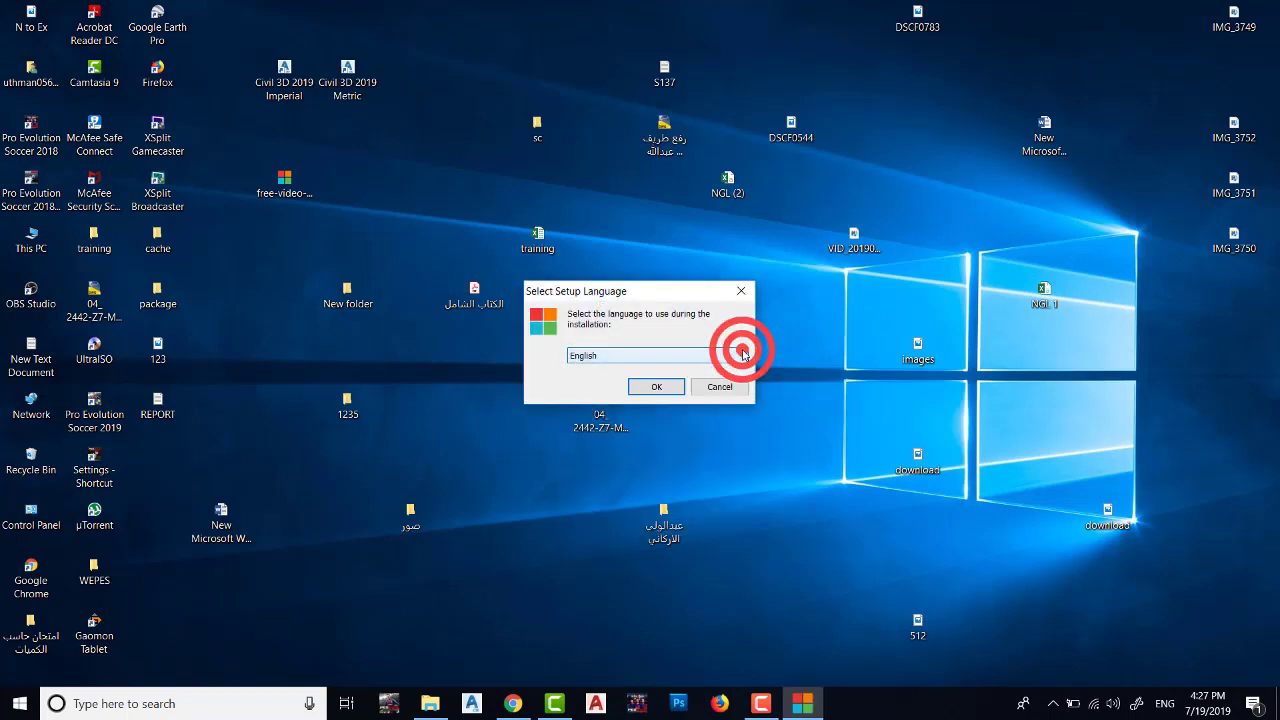
click(656, 387)
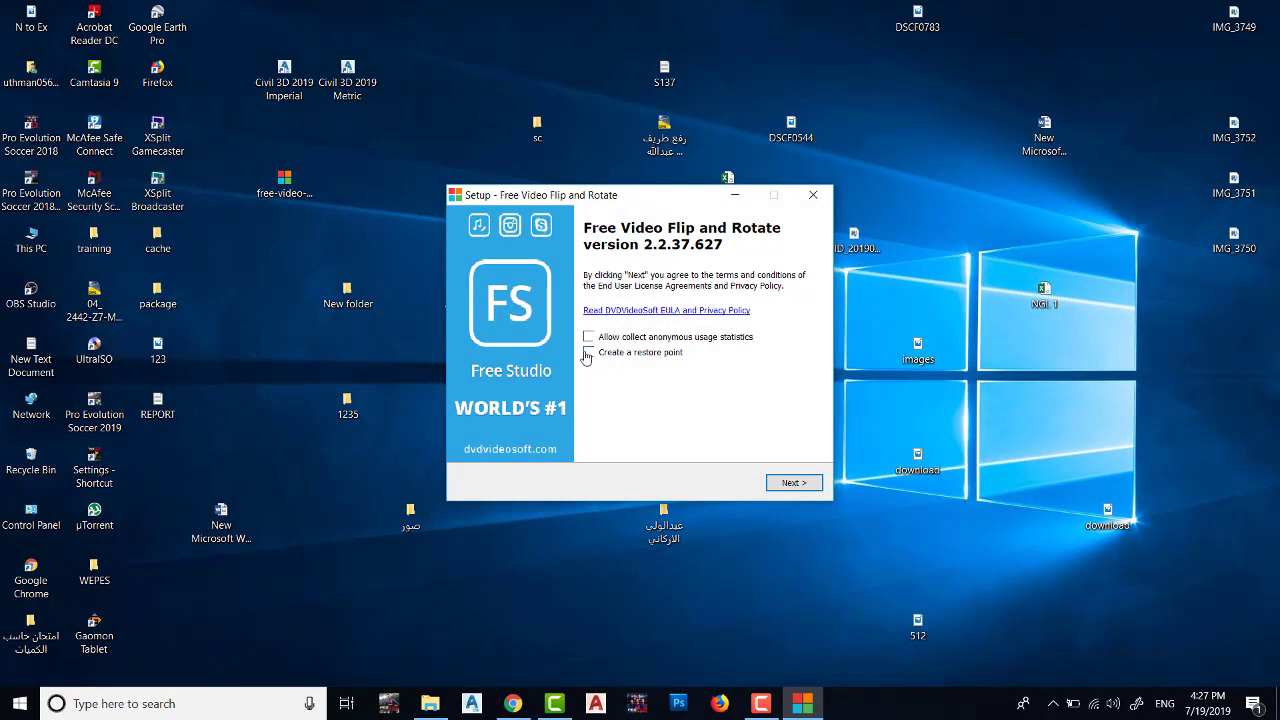
Accept the license terms and install Free Video Flip and Rotate into C:\Program Files (x86)\DVDVideoSoft
click(588, 338)
click(790, 483)
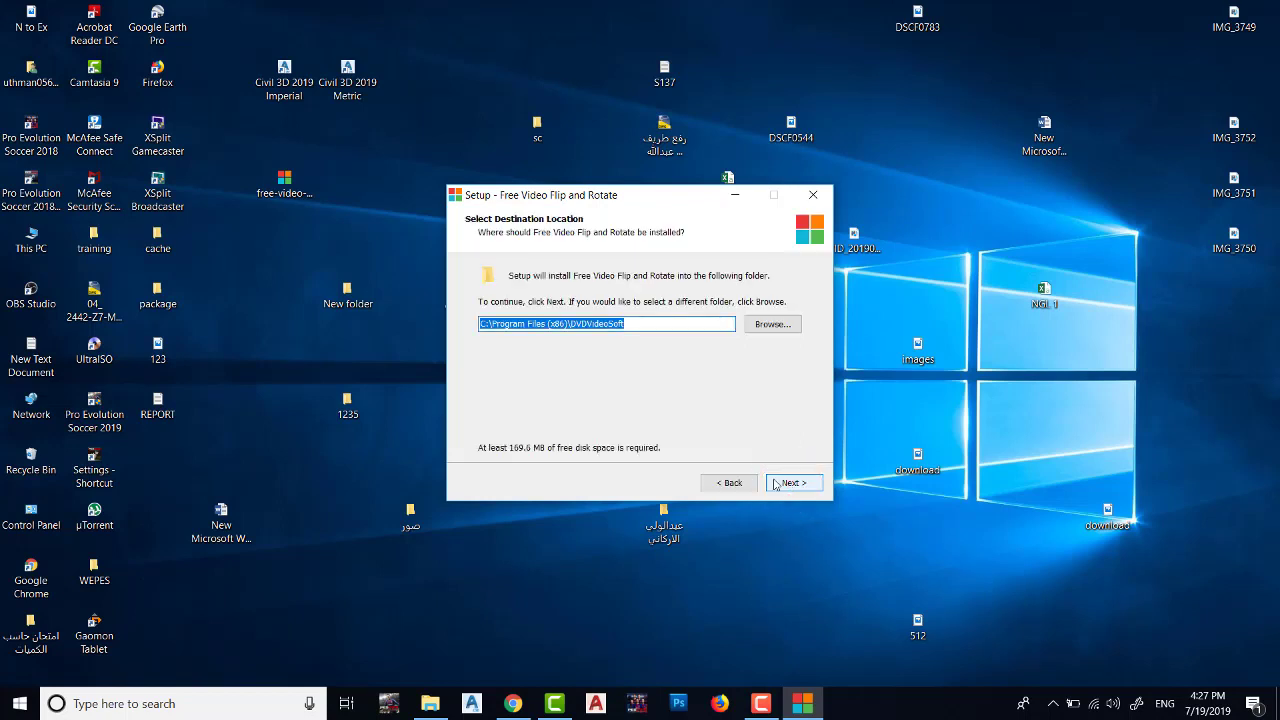
click(786, 483)
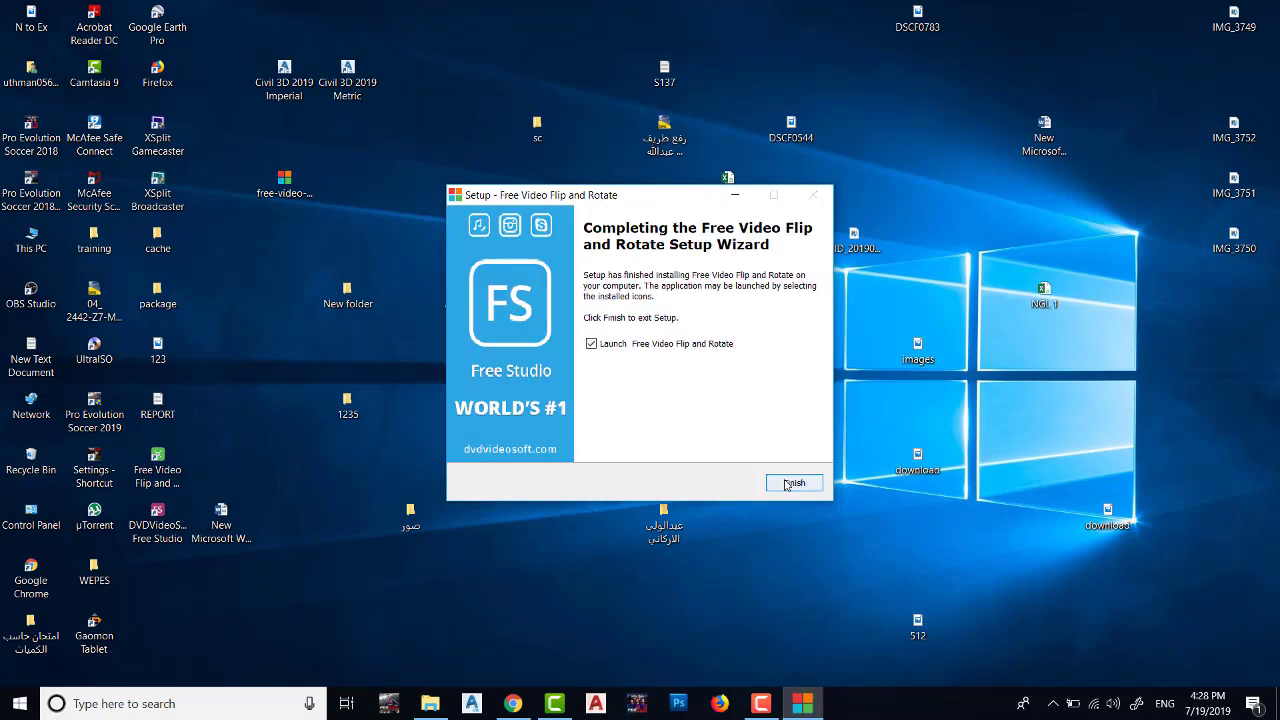
Finish the setup wizard with the option to launch Free Video Flip and Rotate enabled
click(794, 489)
click(591, 344)
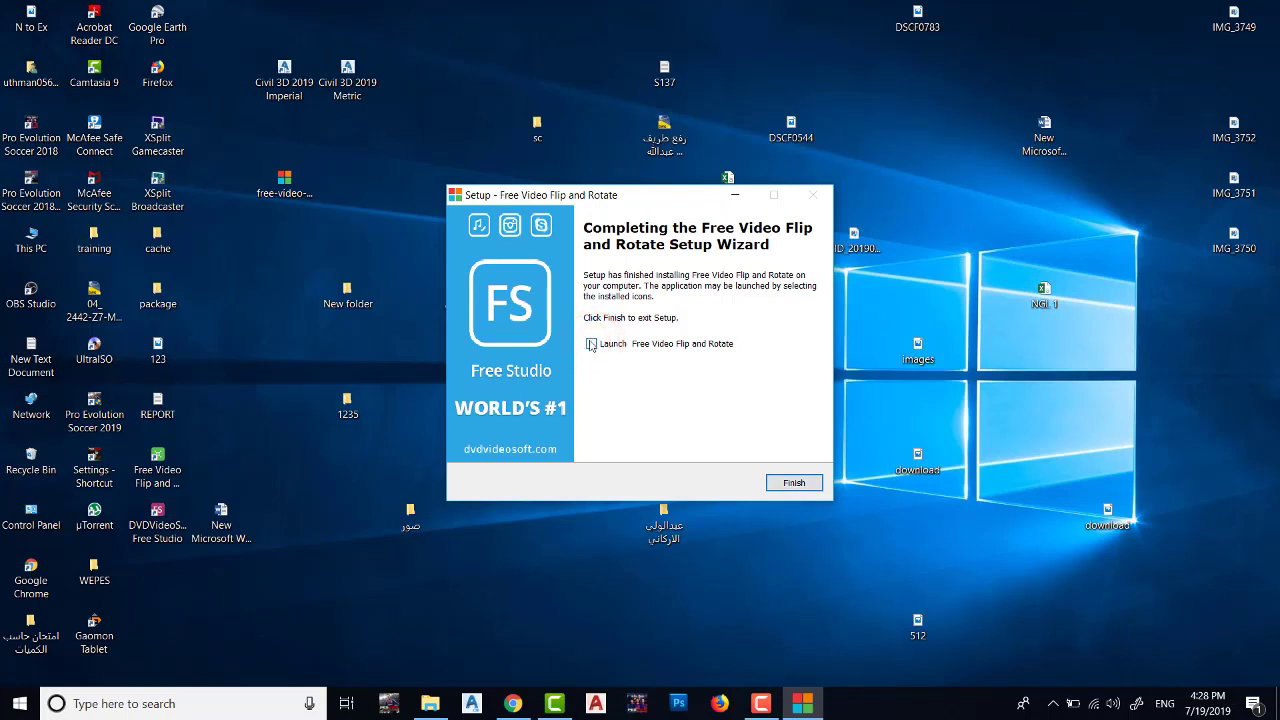
click(591, 344)
click(591, 344)
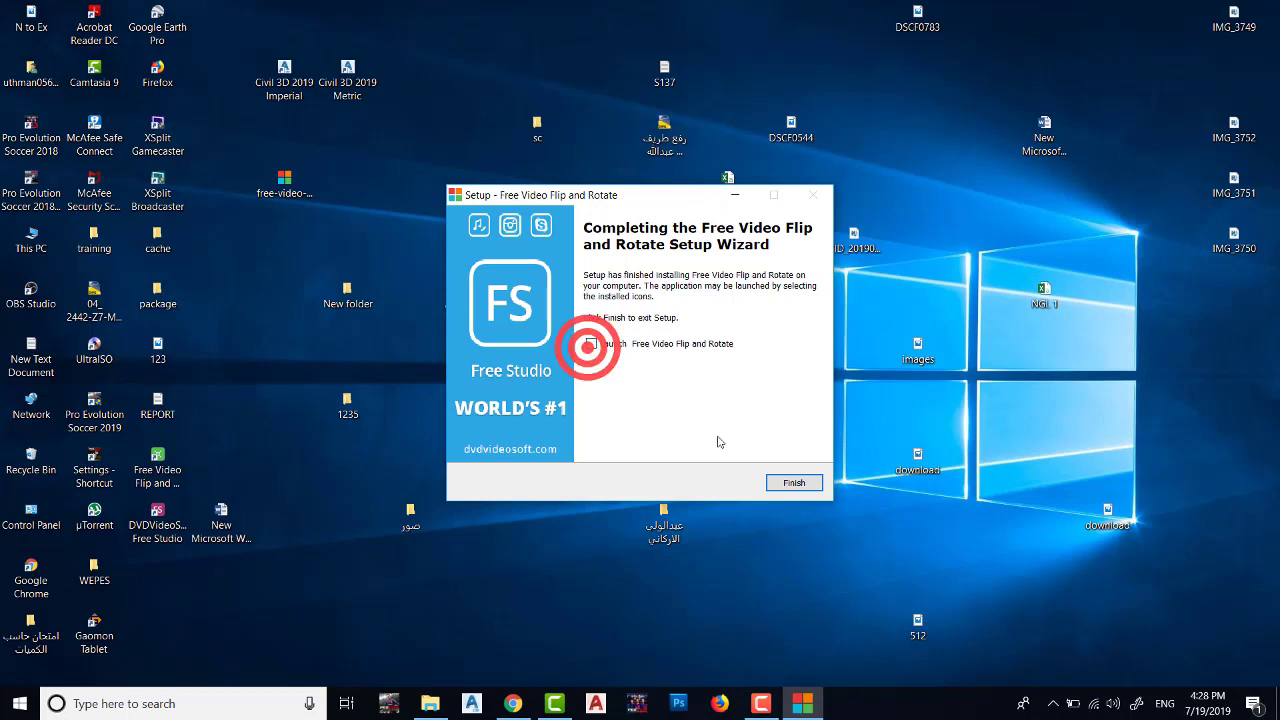
click(591, 344)
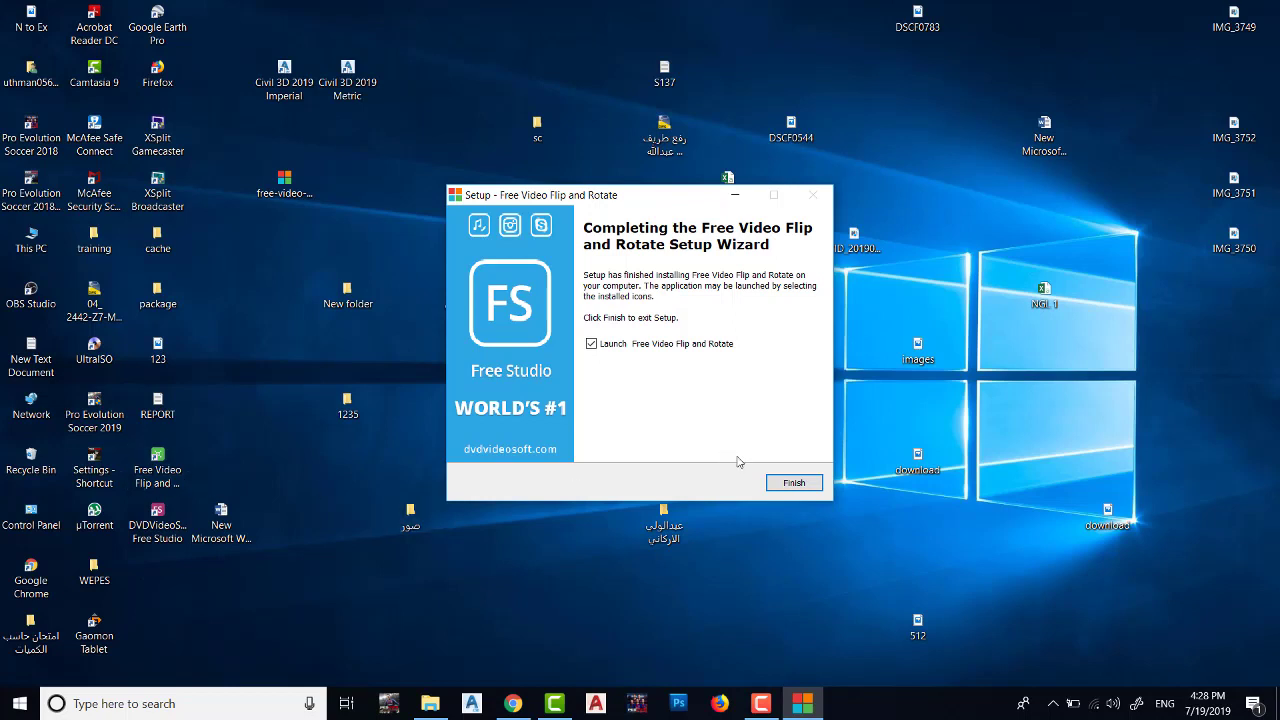
click(789, 485)
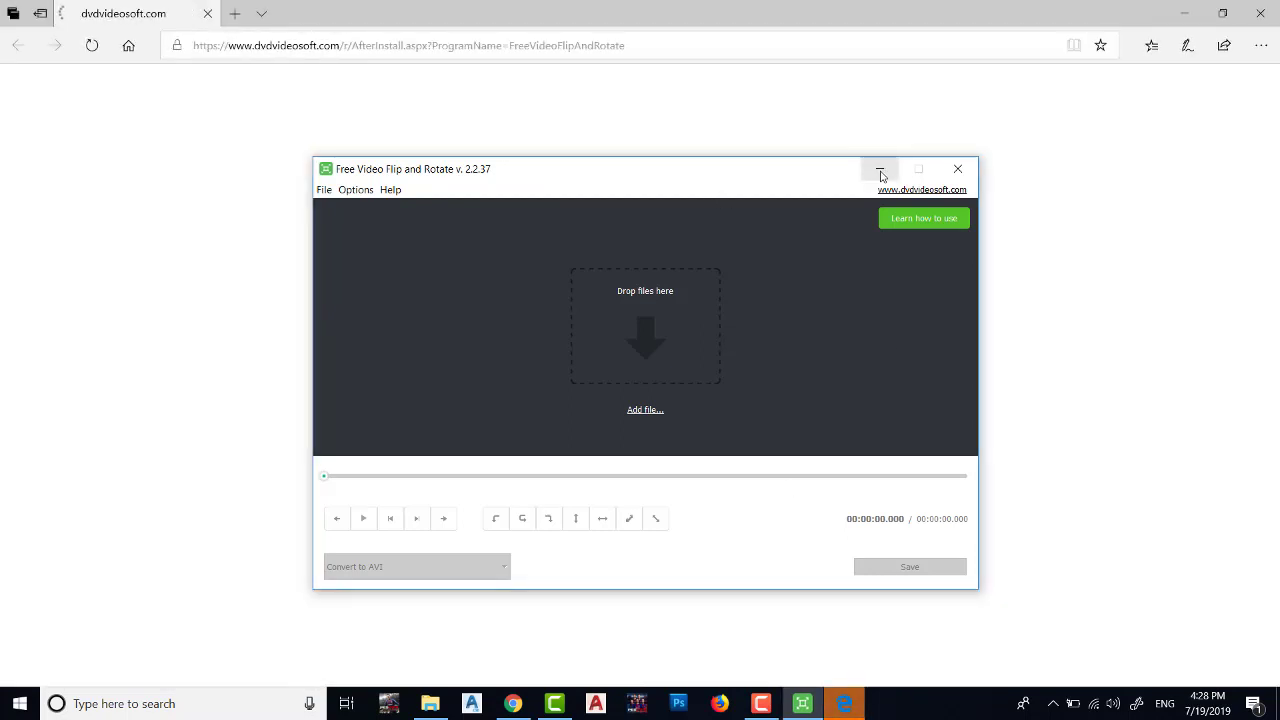
Minimize the Free Video Flip and Rotate and browser windows, and play the VID_20190718_125815 video from the desktop
click(880, 170)
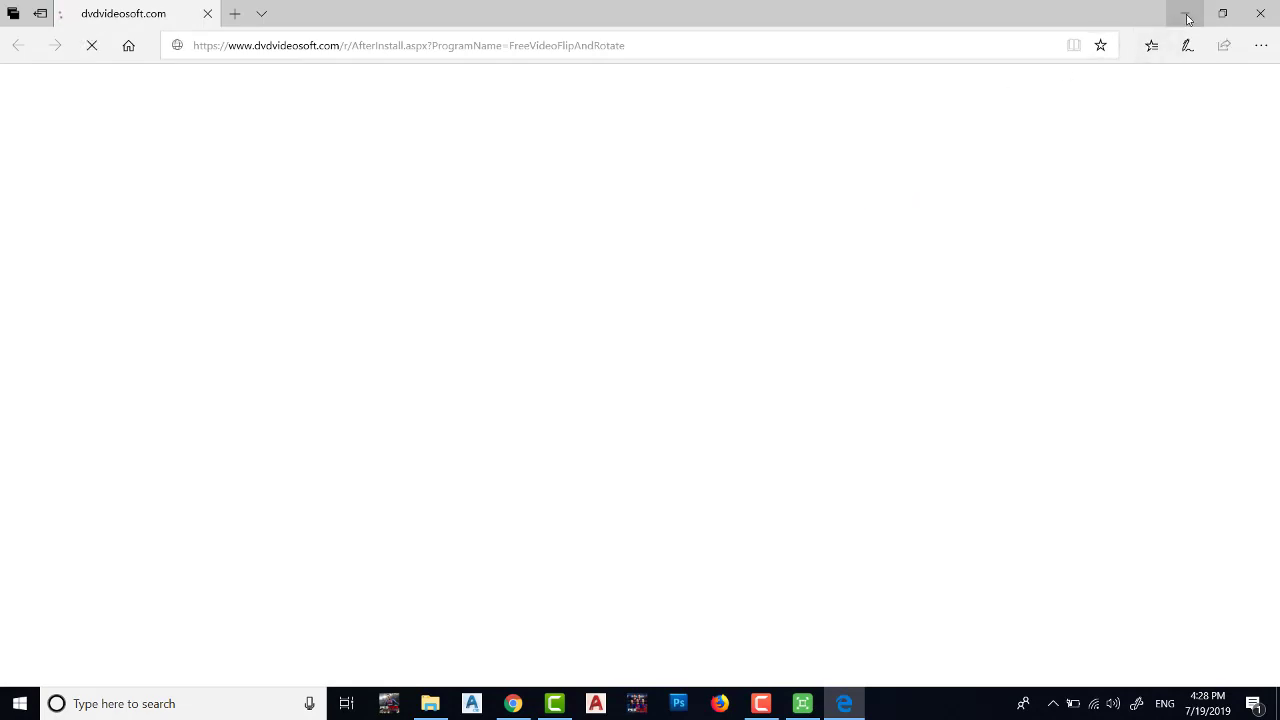
click(1185, 13)
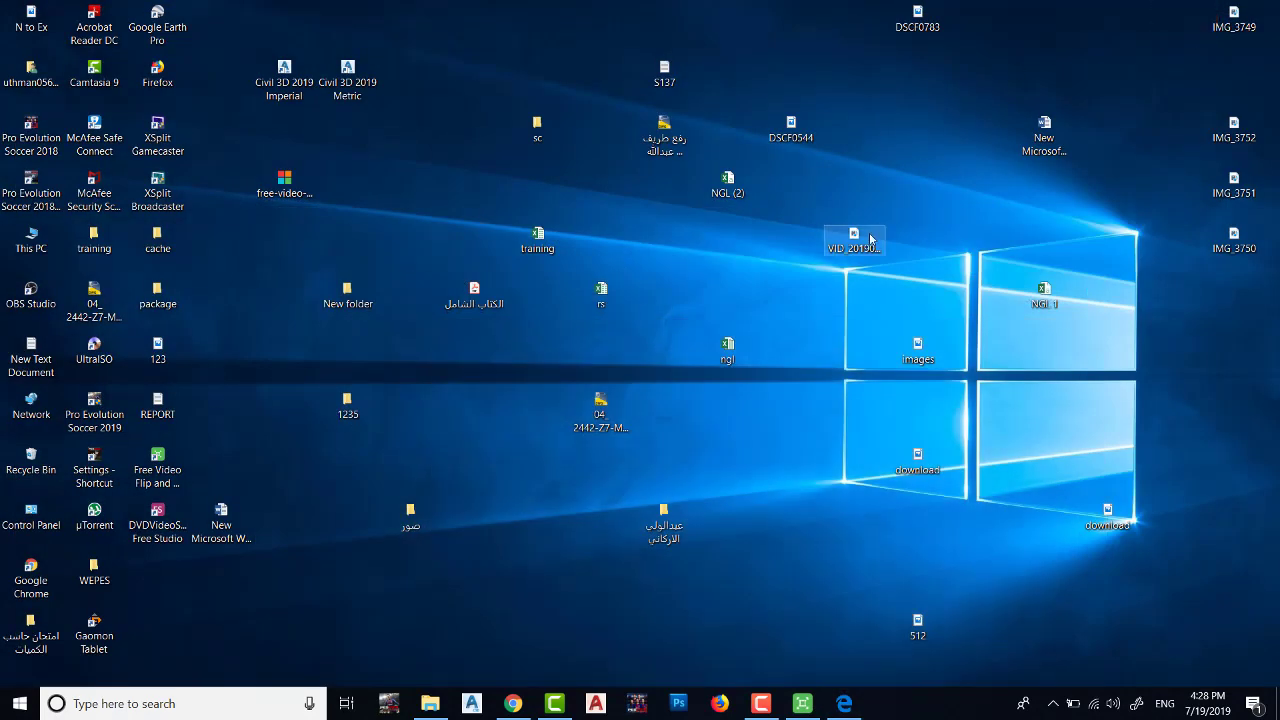
click(869, 237)
right_click(869, 237)
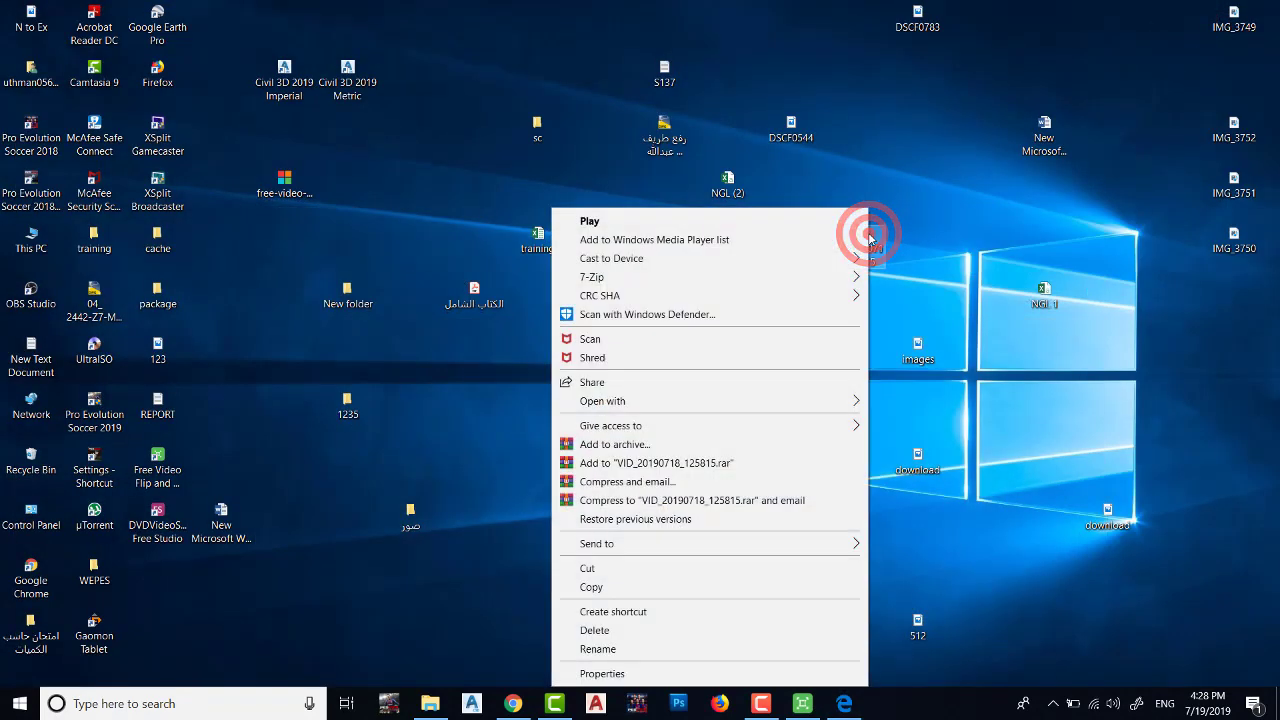
click(741, 224)
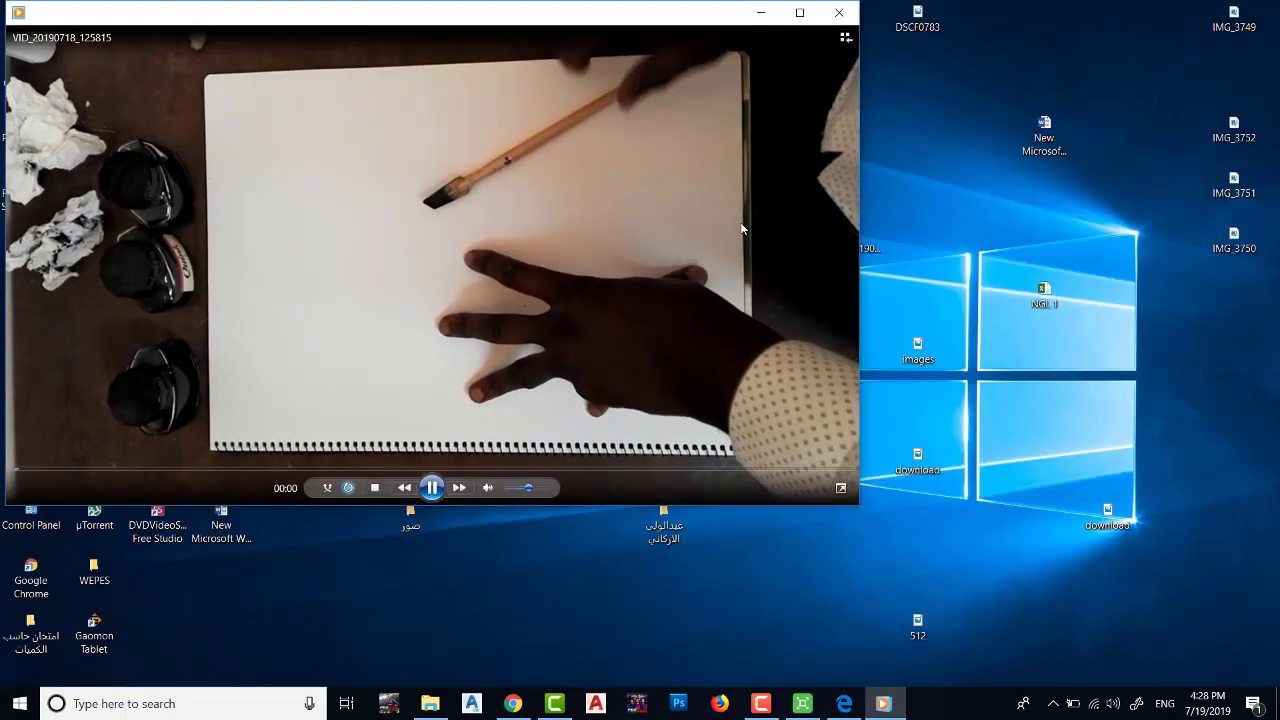
Preview the video at several points along its timeline to check its orientation, then pause and close the player
drag(489, 15, 607, 91)
mouse_move(196, 581)
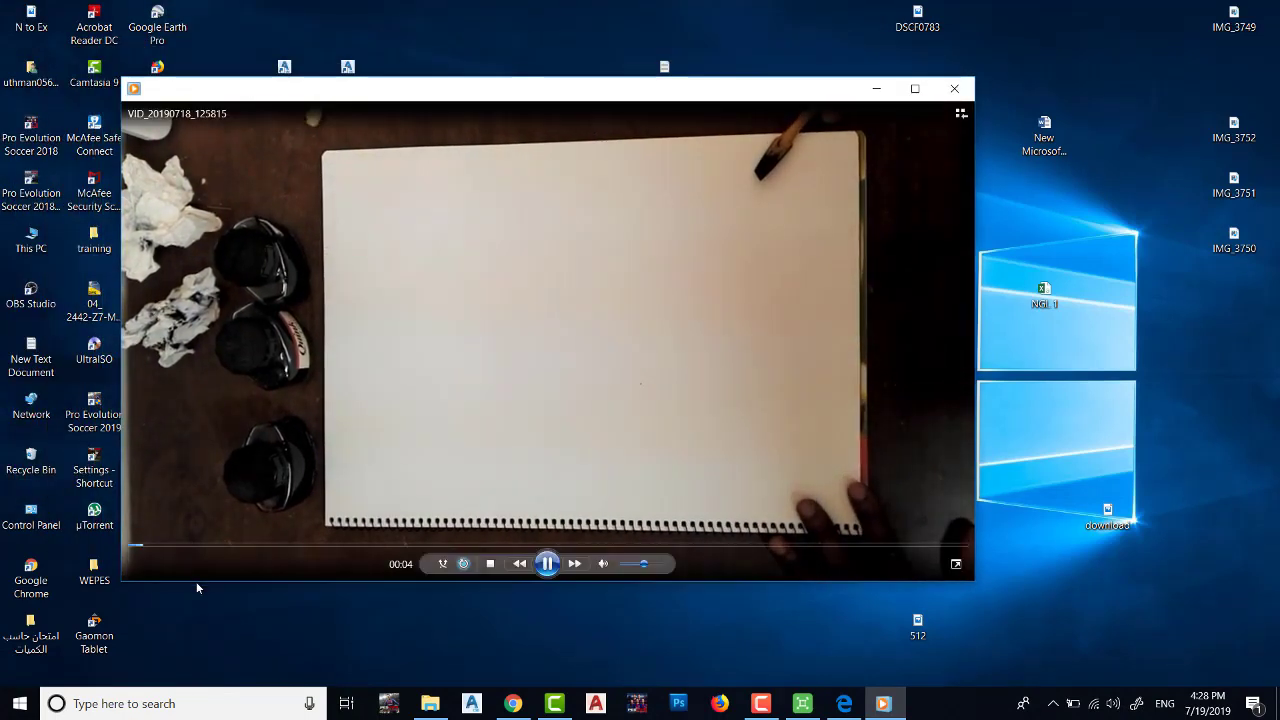
click(310, 542)
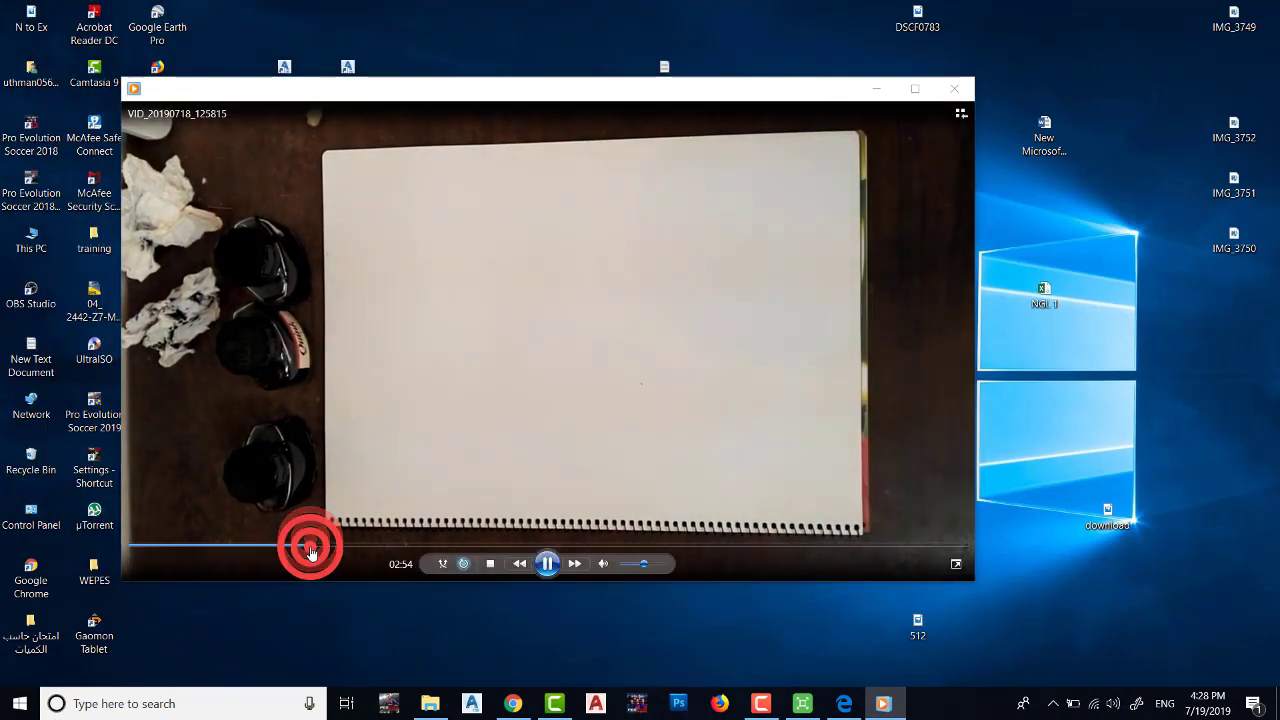
click(414, 547)
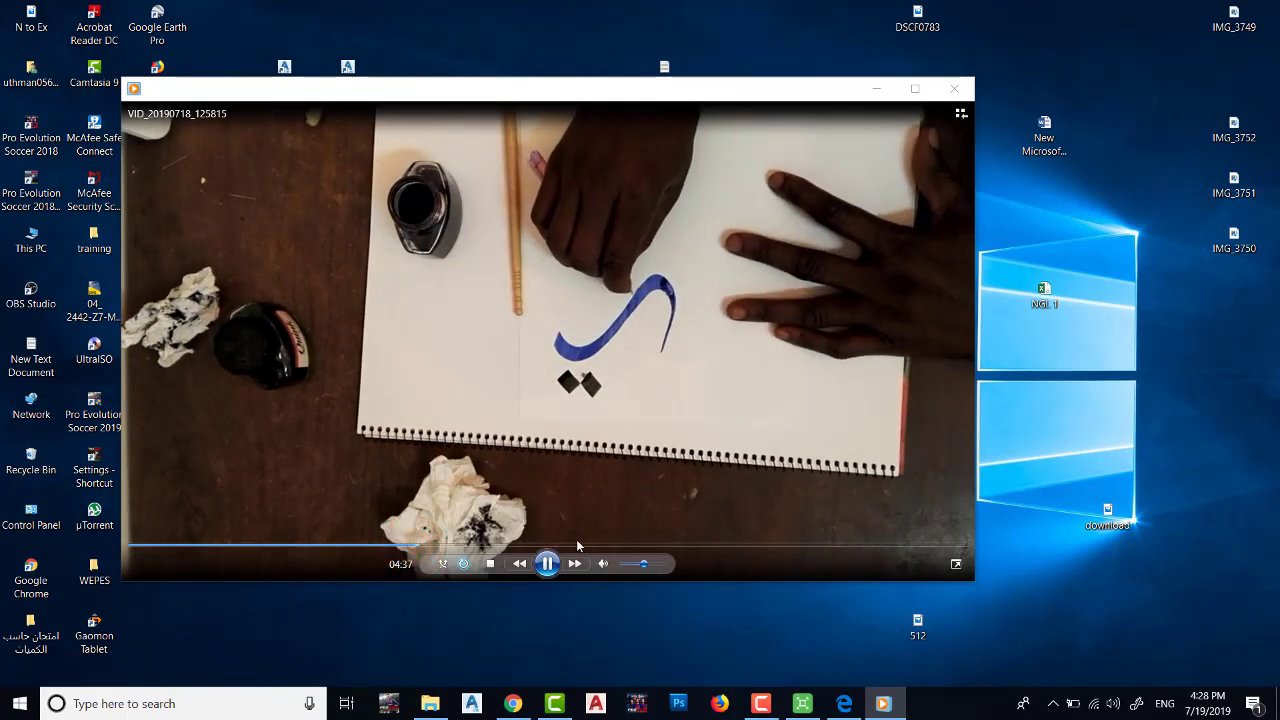
click(577, 545)
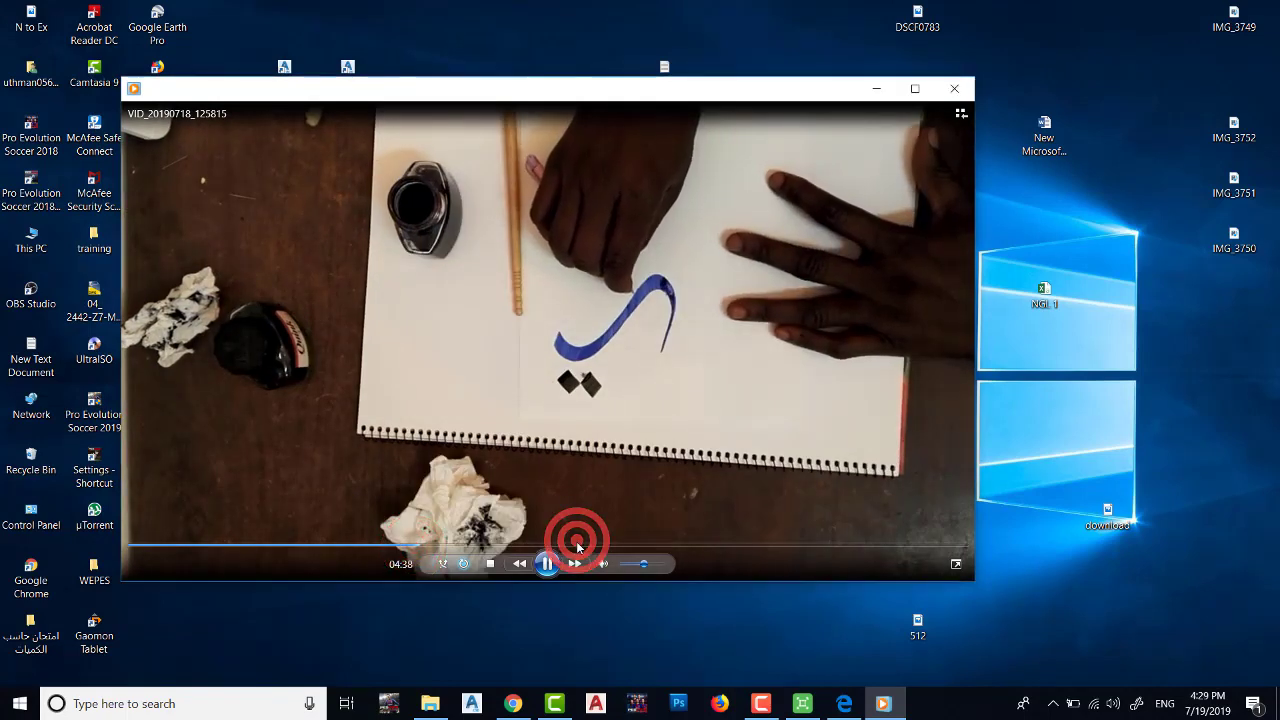
click(577, 547)
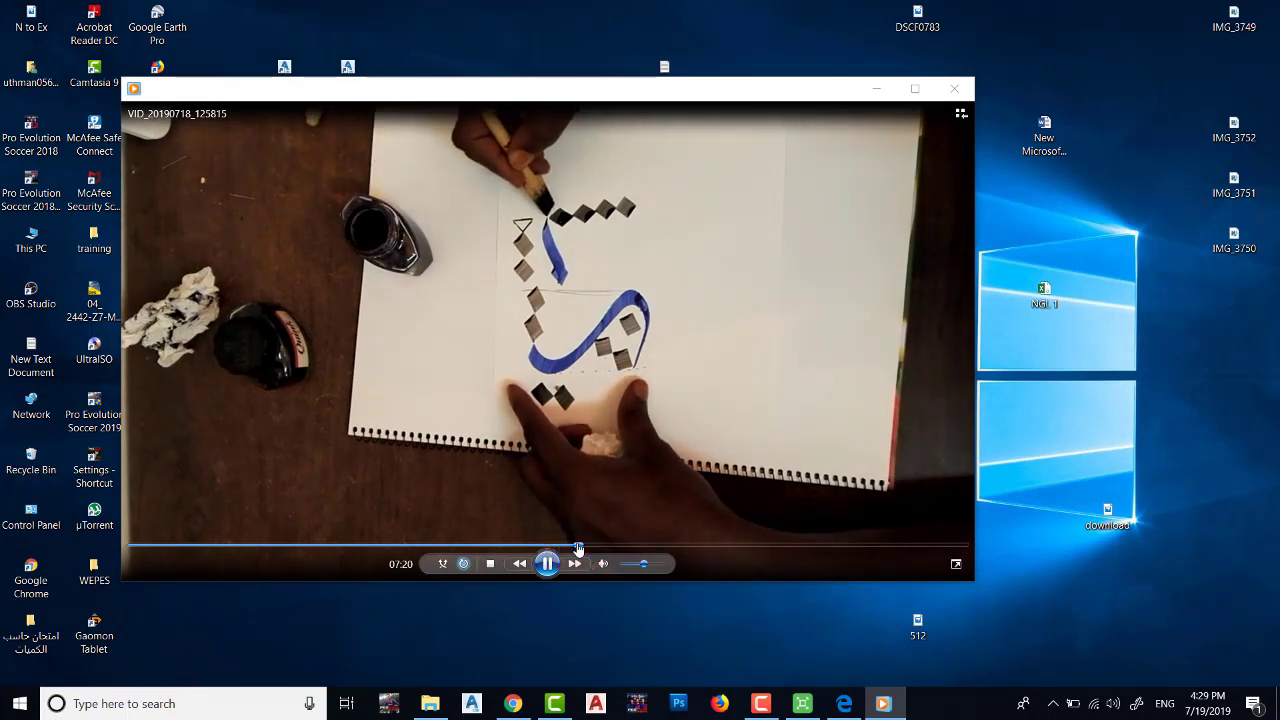
click(549, 566)
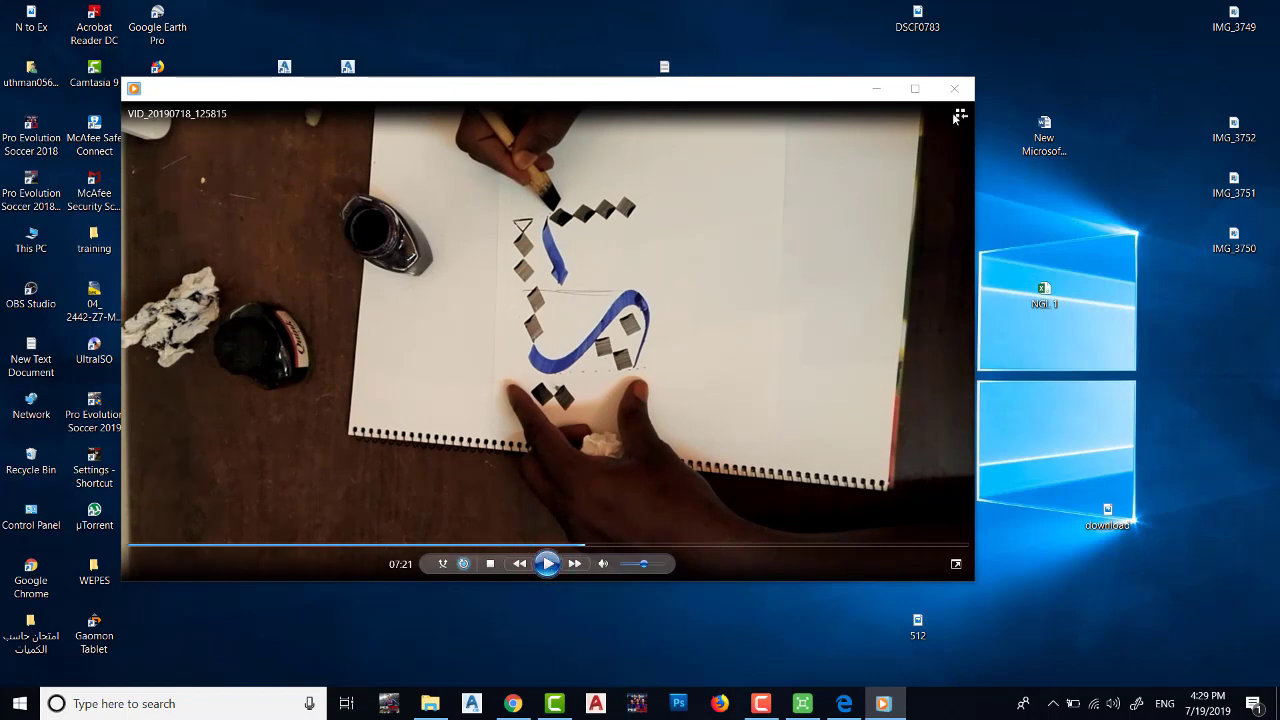
click(955, 89)
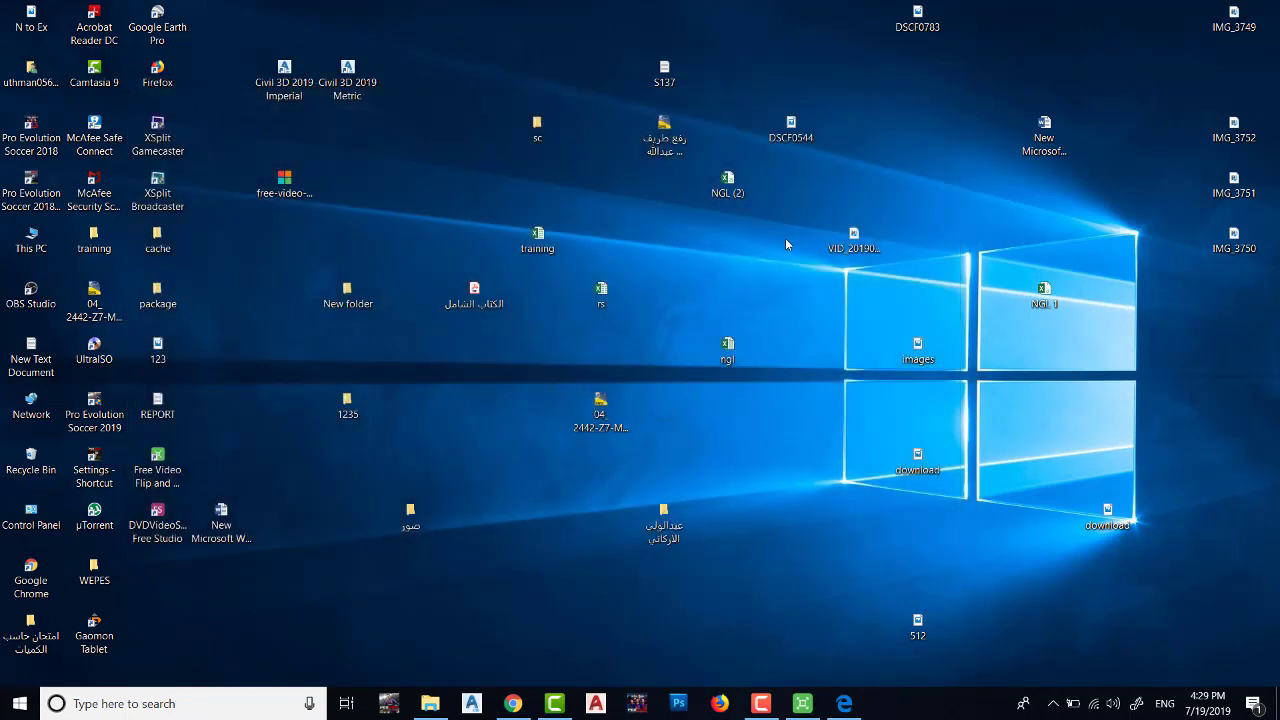
Rename the VID_20190718_125815 video file on the desktop to video_1
double_click(849, 248)
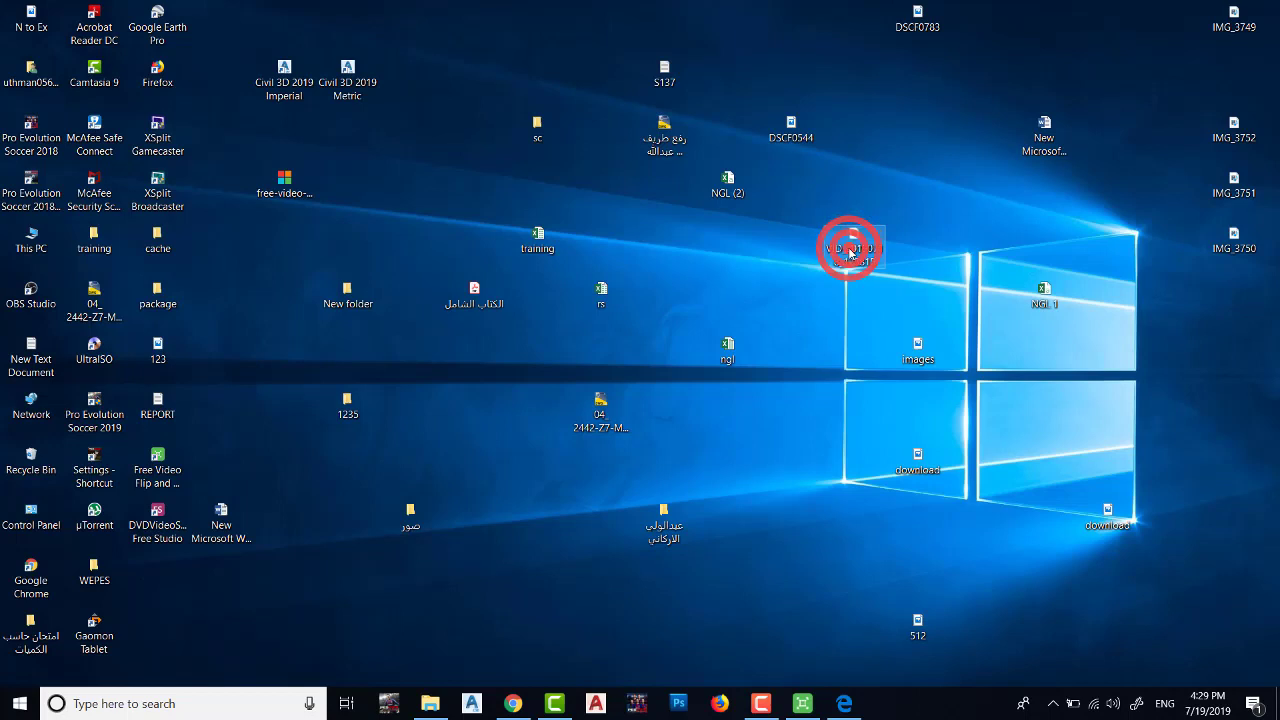
text(v)
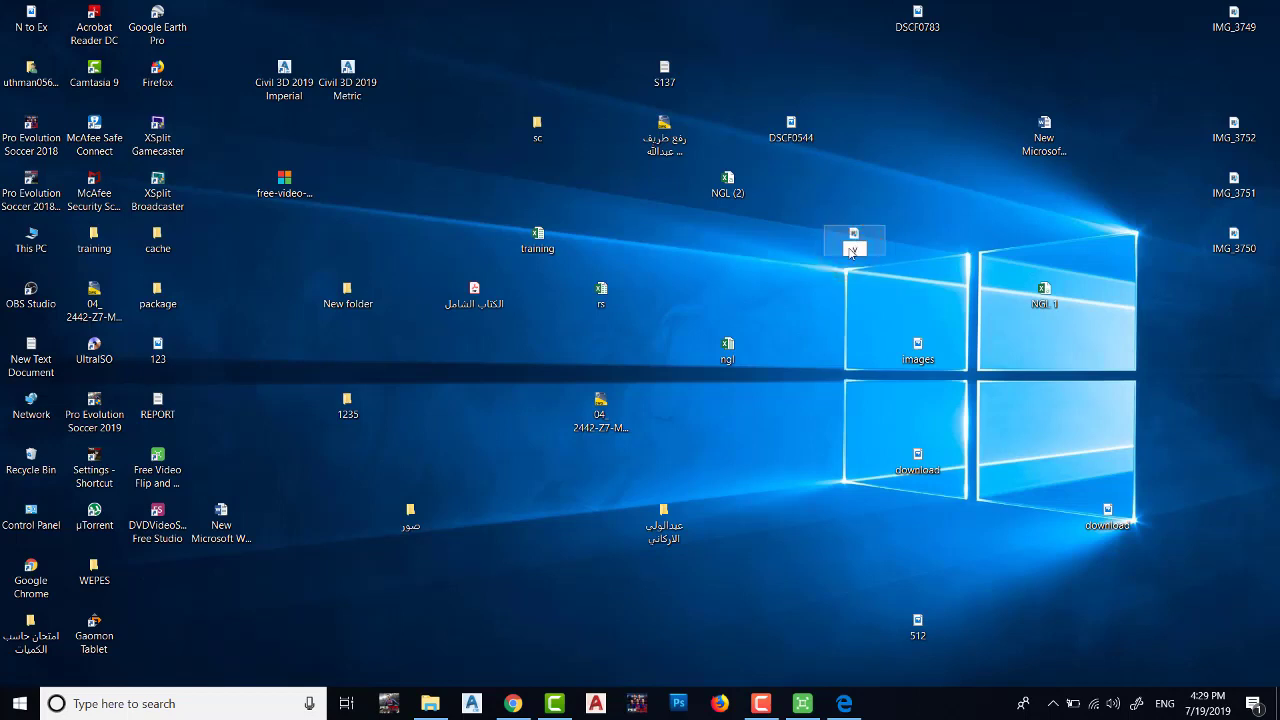
text(ideo)
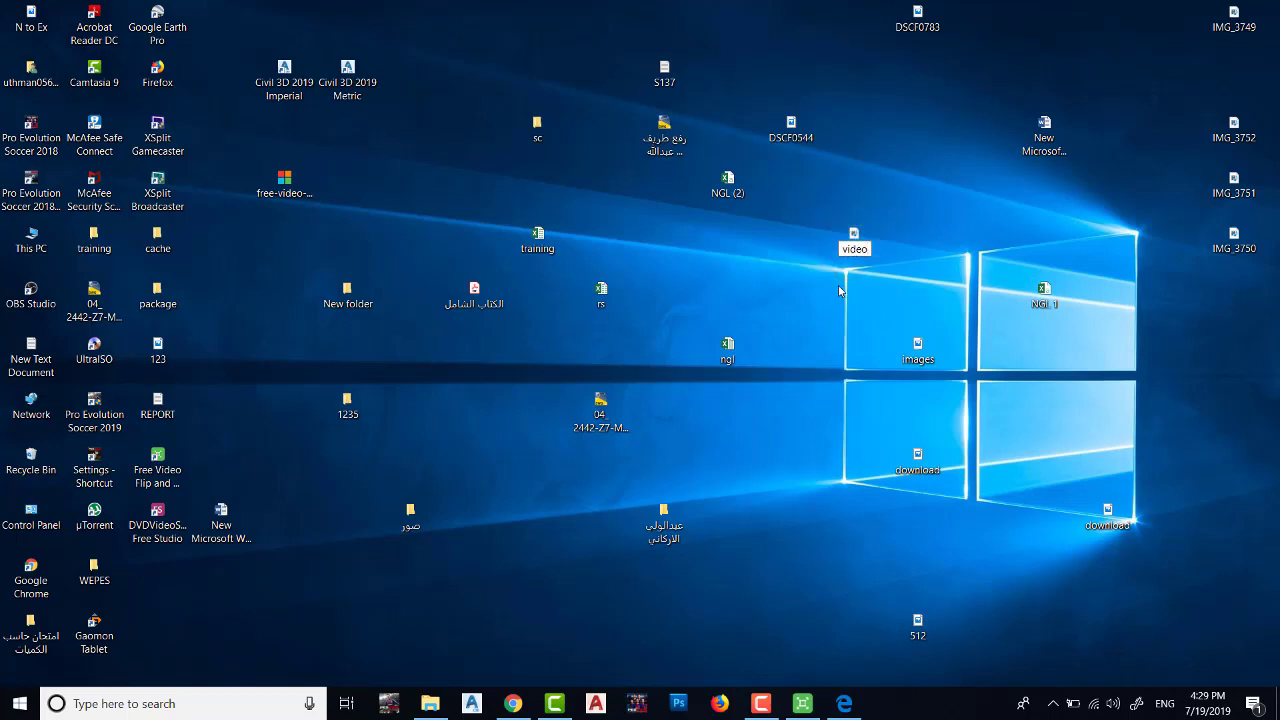
text(_1)
click(836, 288)
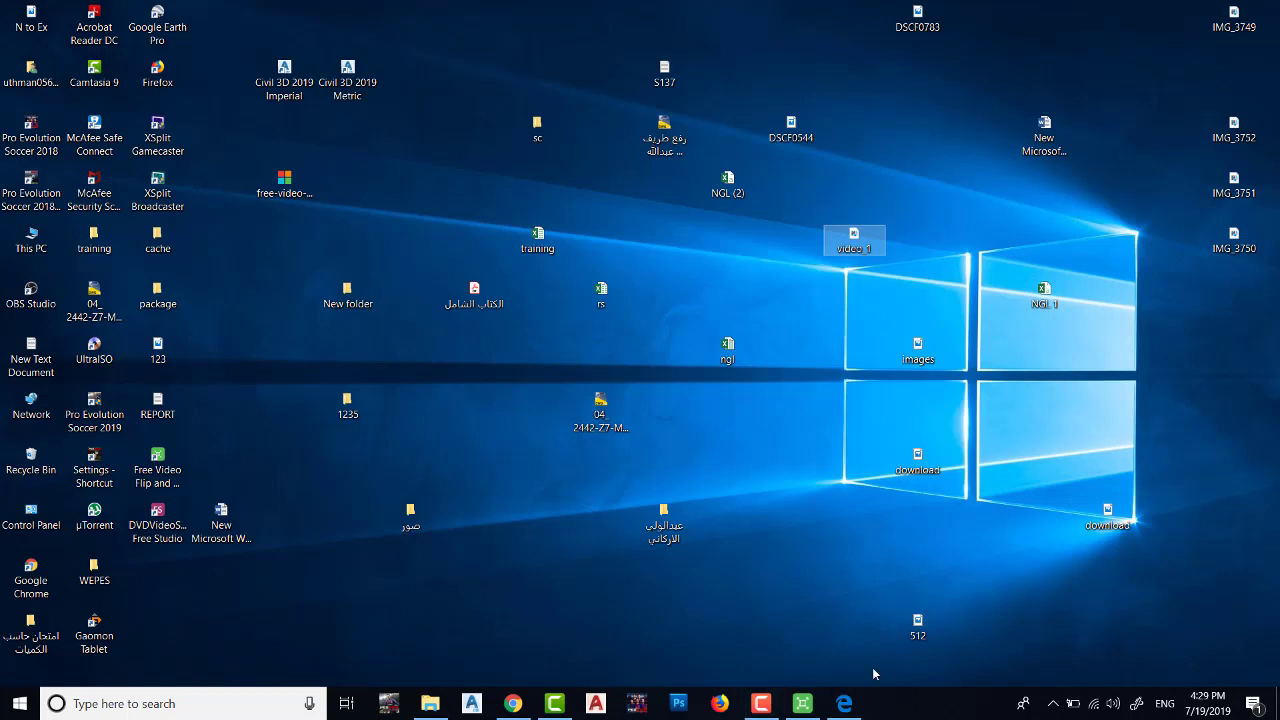
Switch to Free Video Flip and Rotate and load the video_1 file from the Desktop folder
click(801, 703)
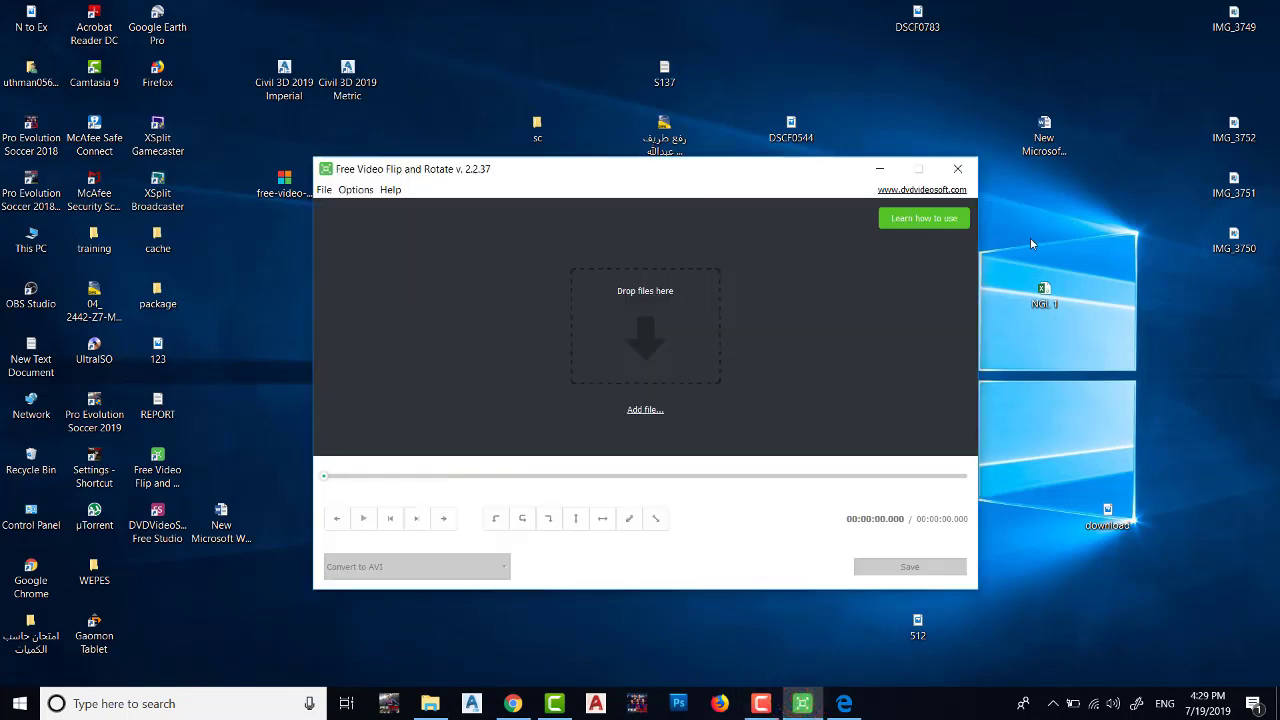
click(640, 418)
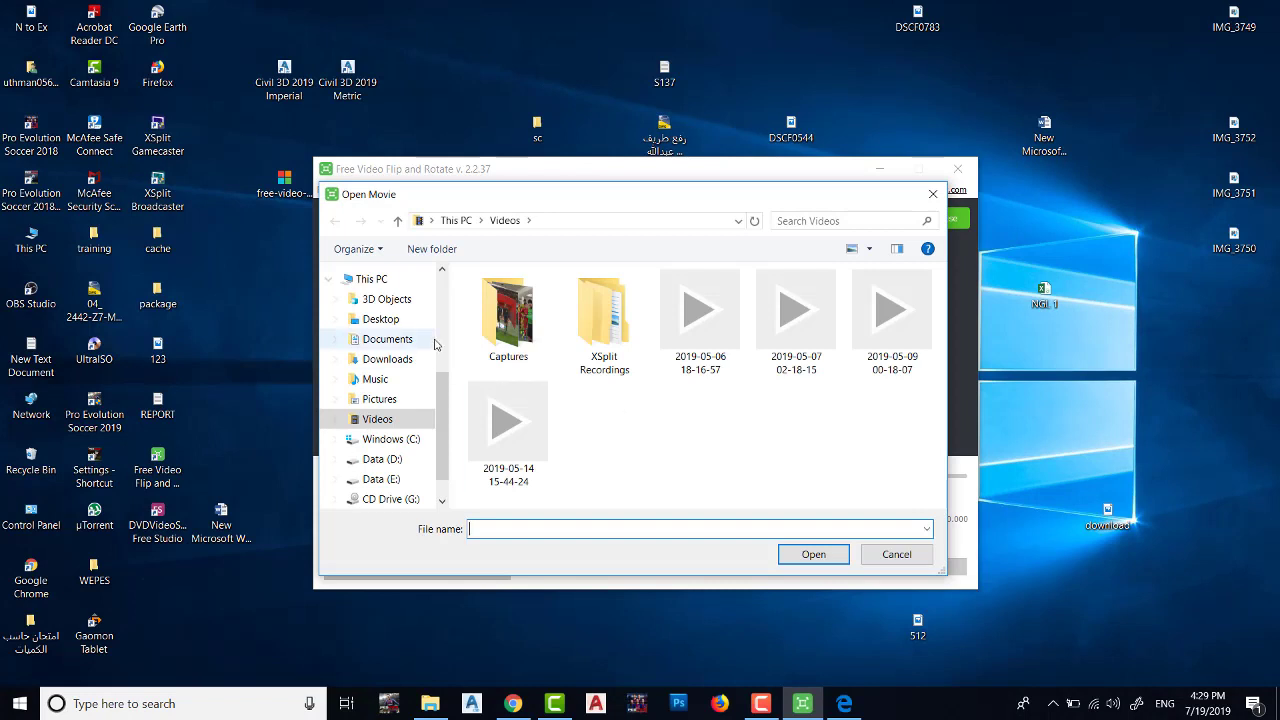
drag(443, 405, 443, 305)
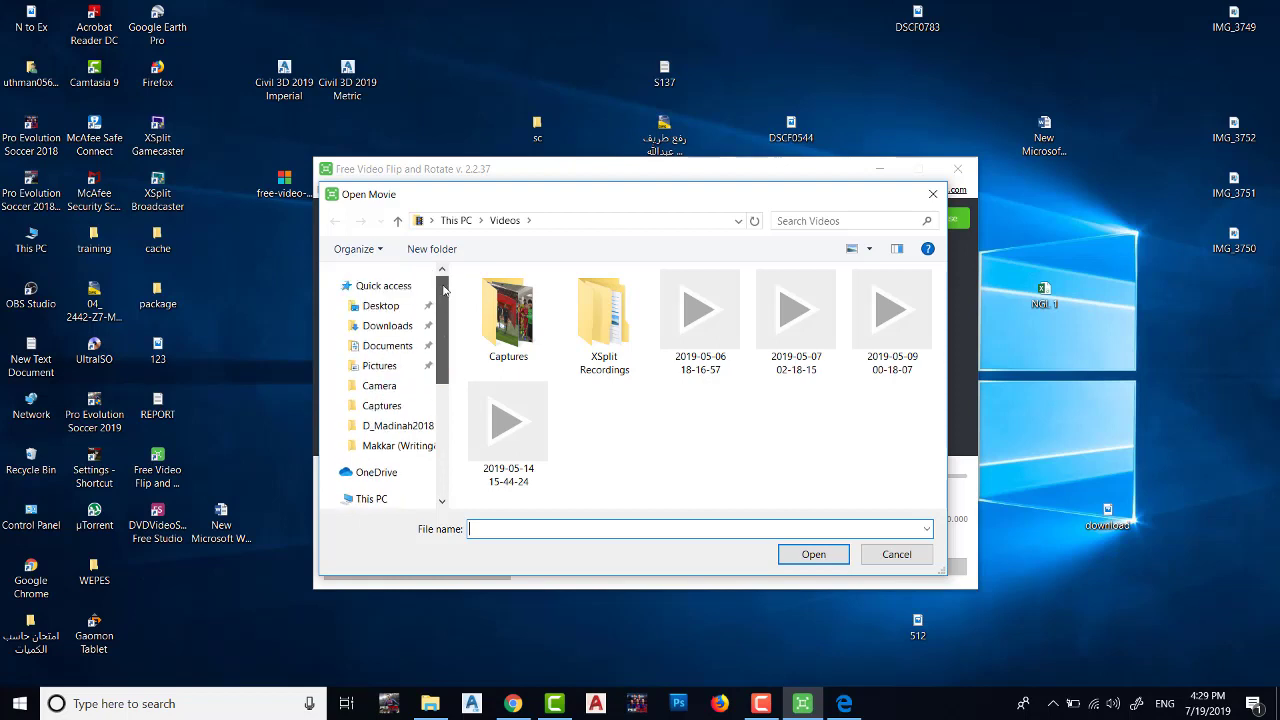
click(391, 310)
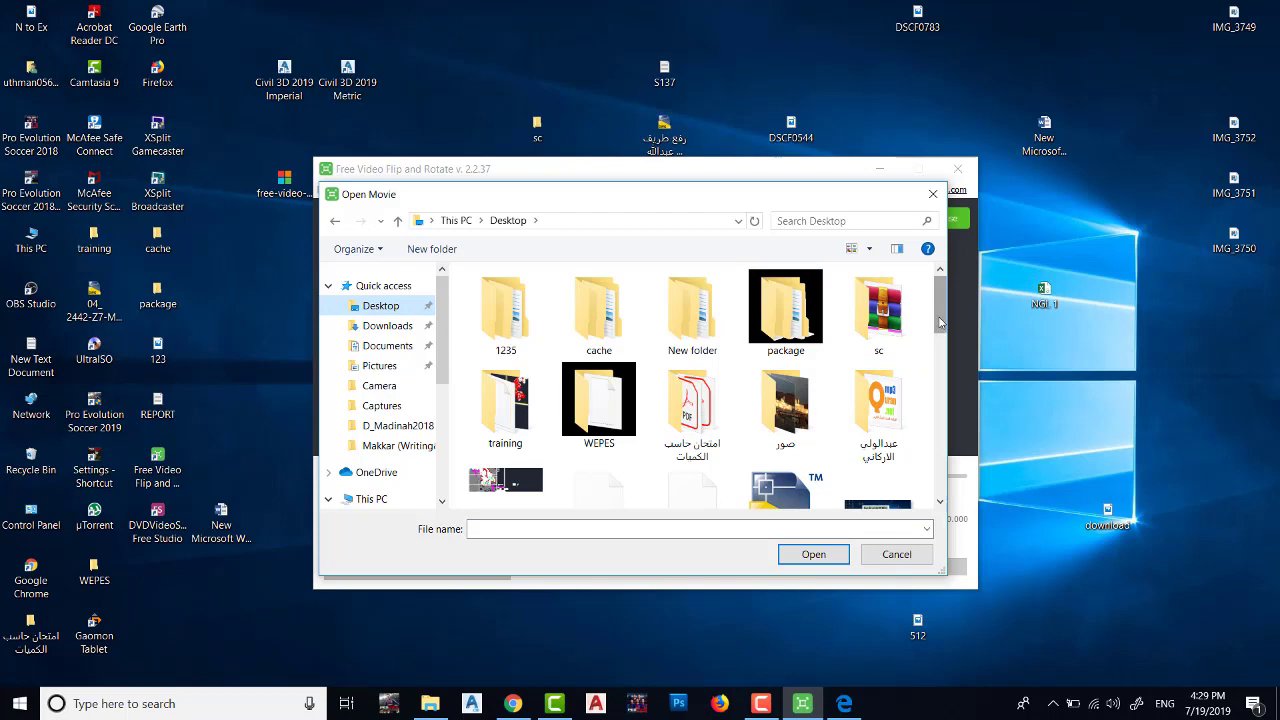
drag(940, 320, 948, 460)
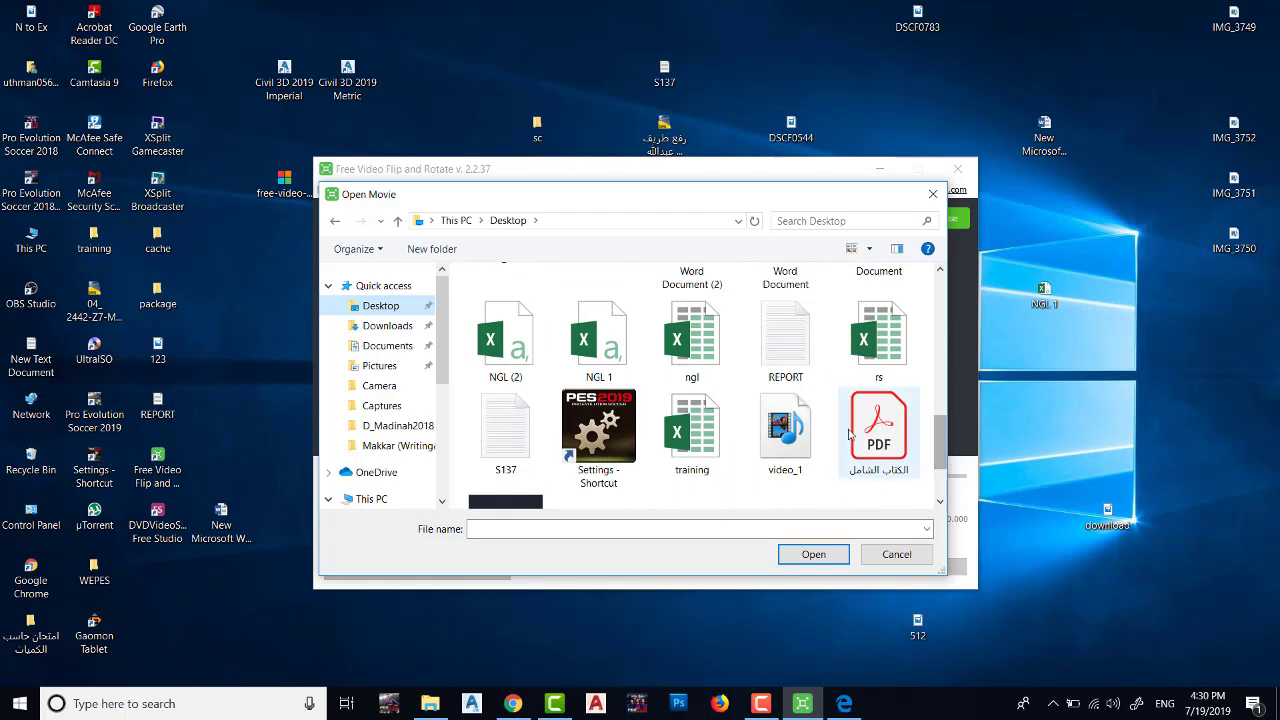
click(785, 428)
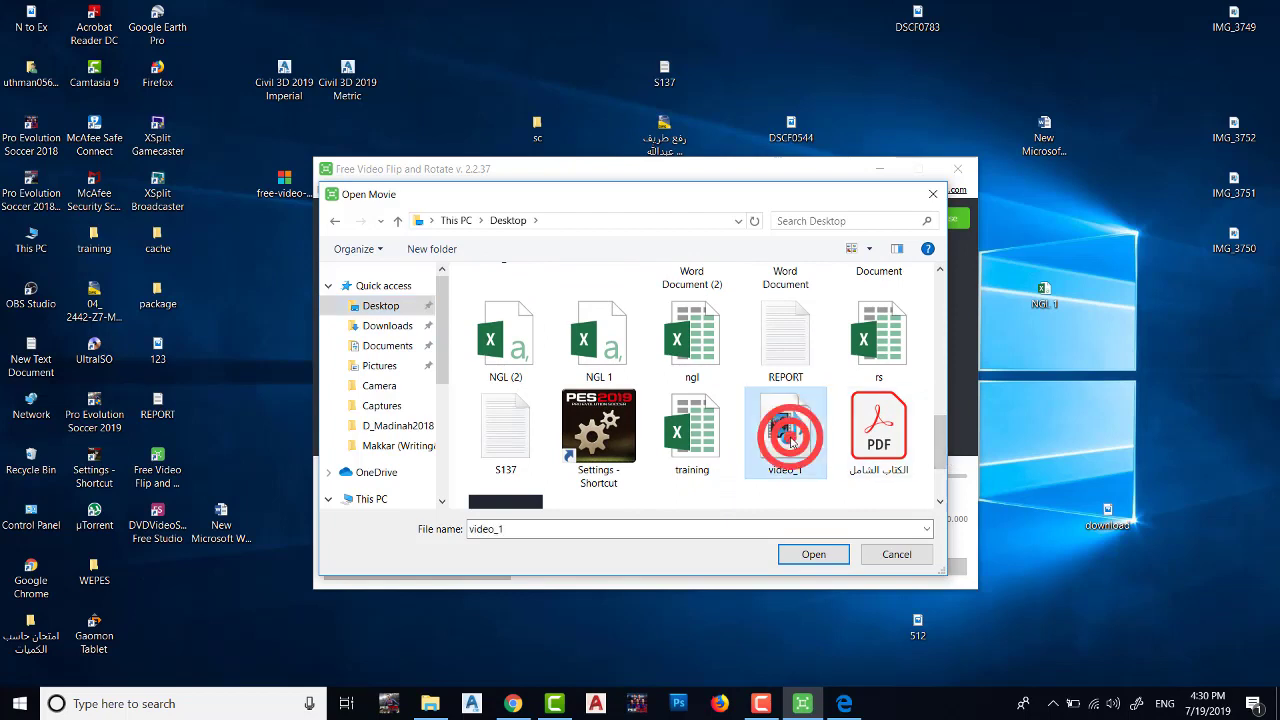
click(826, 556)
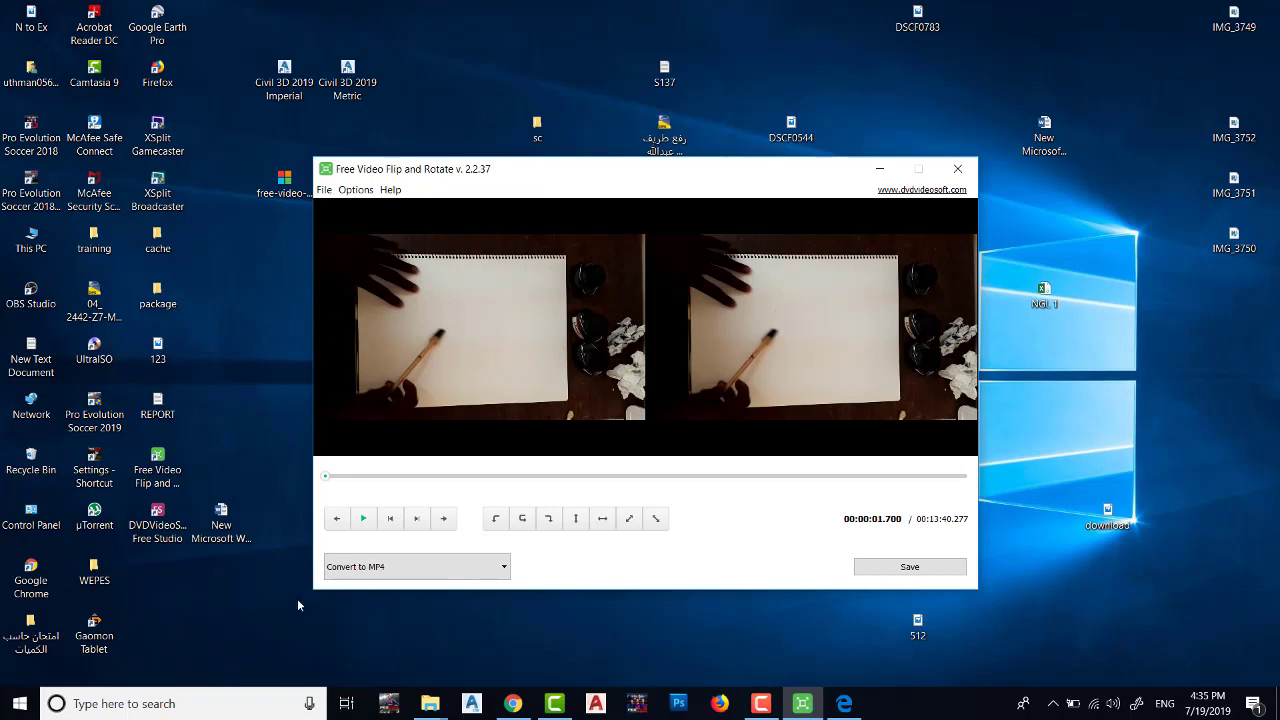
Preview the loaded video briefly, rotate it by 180 degrees, and play a few seconds to compare the original and rotated frames
click(365, 519)
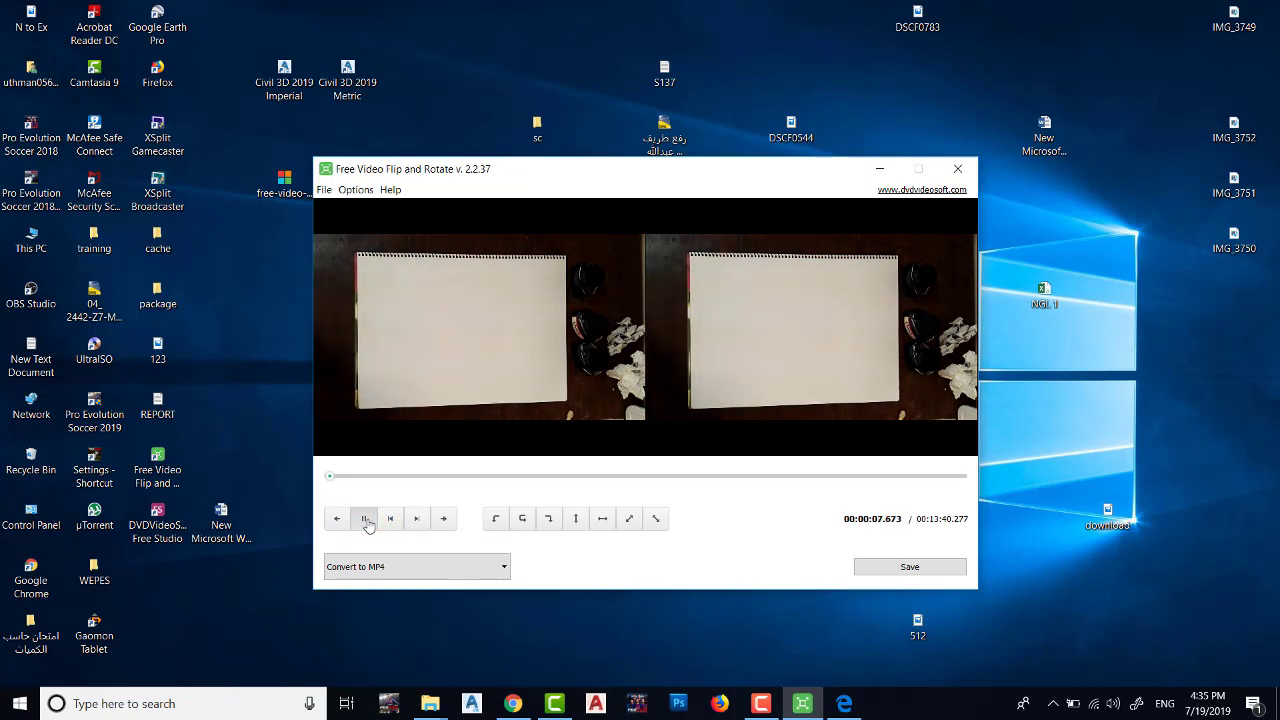
click(366, 519)
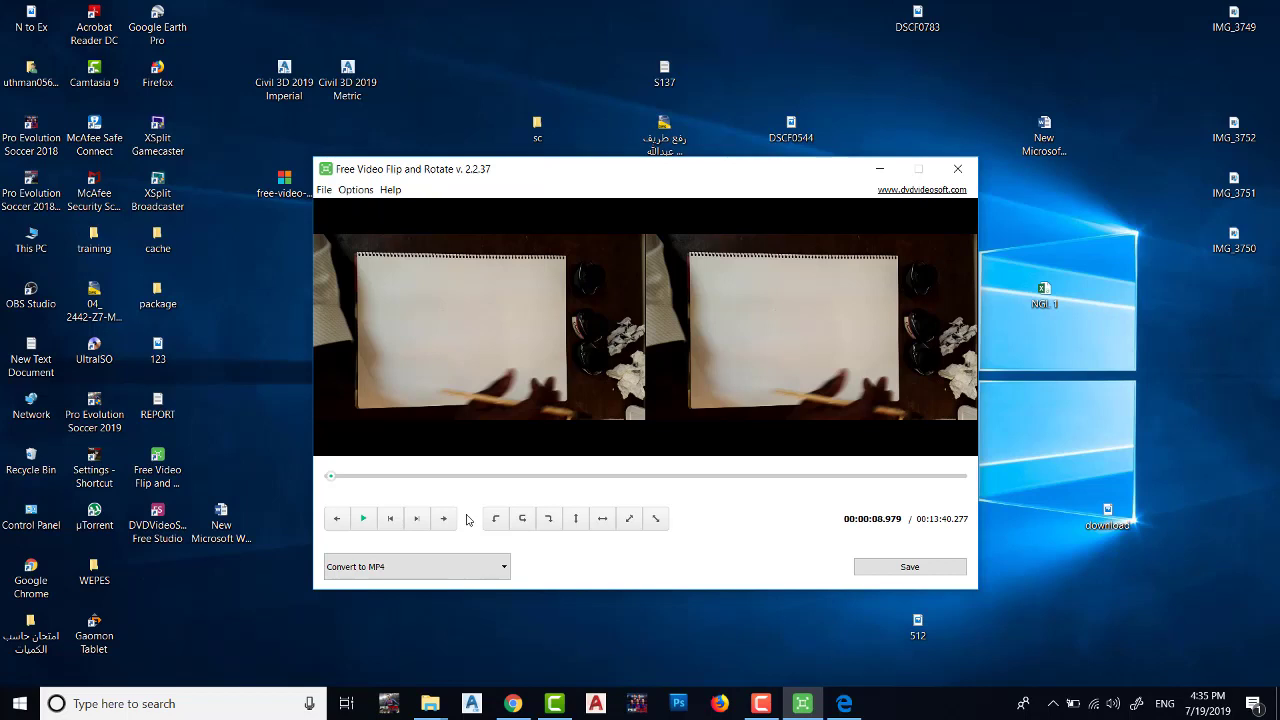
click(522, 520)
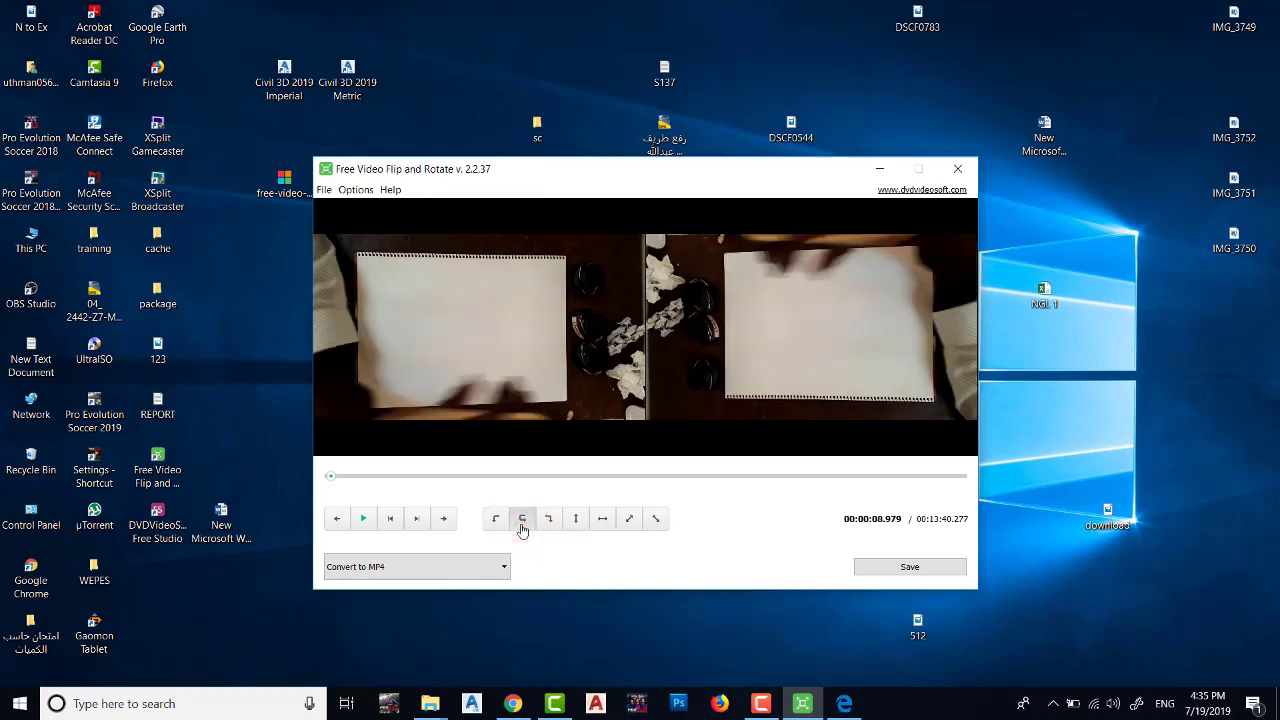
click(363, 522)
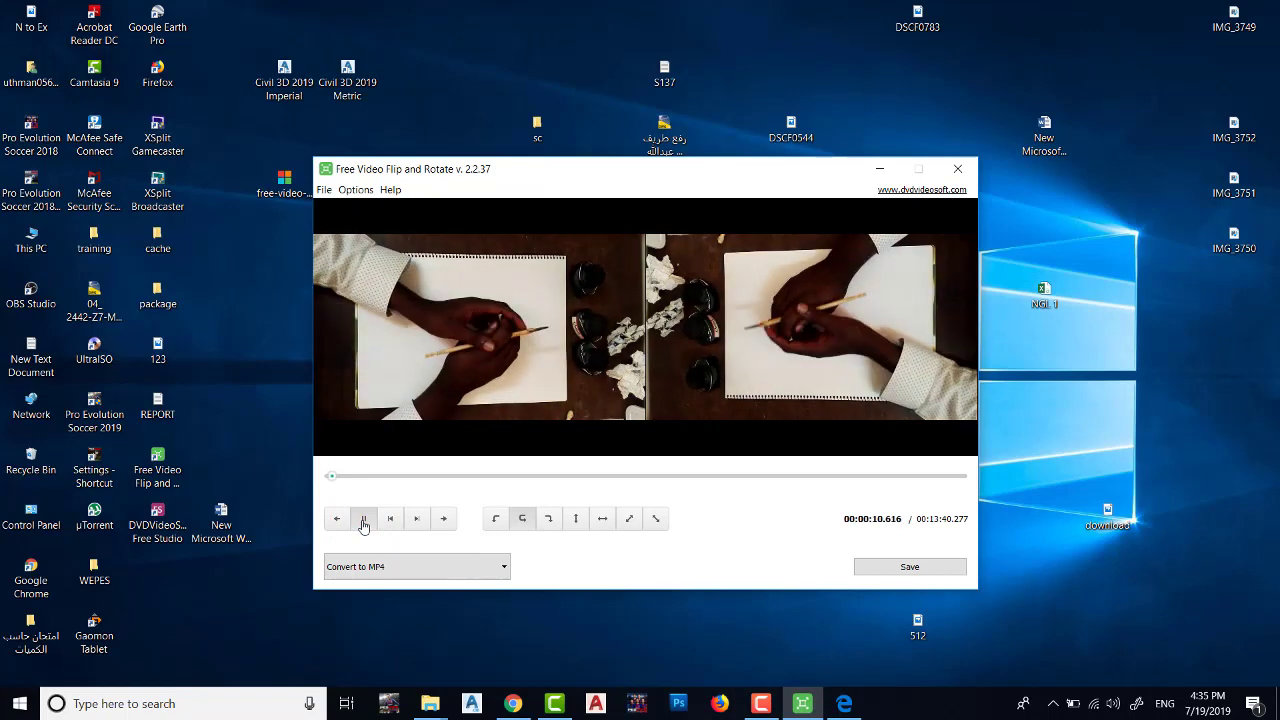
click(363, 522)
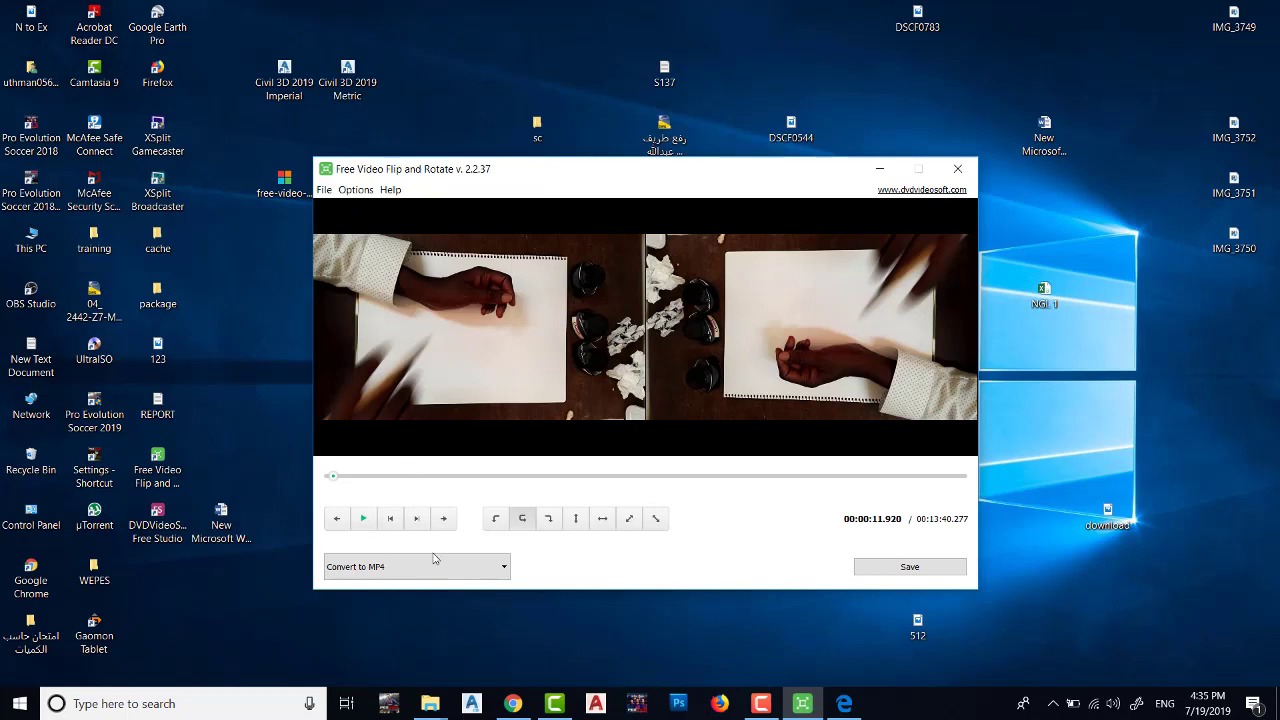
Choose MP4 as the output format and convert the rotated video with the MP4 MPEG-4; AAC preset
click(503, 566)
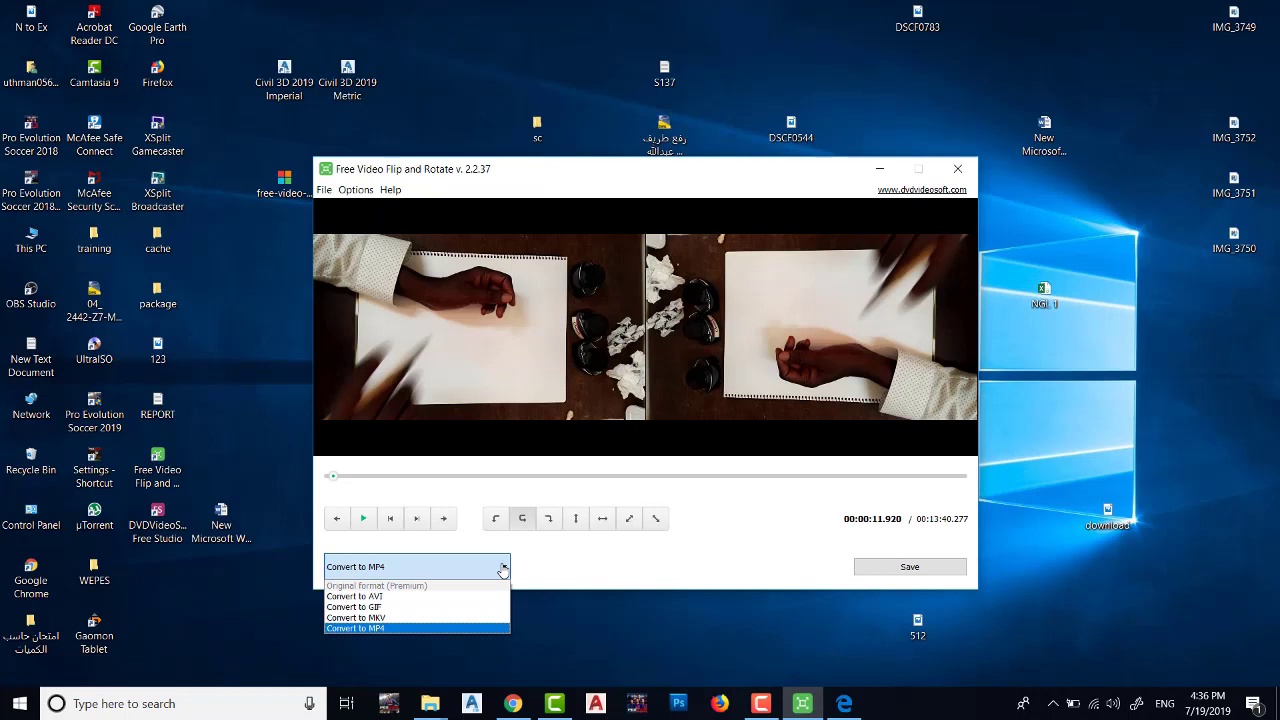
click(386, 630)
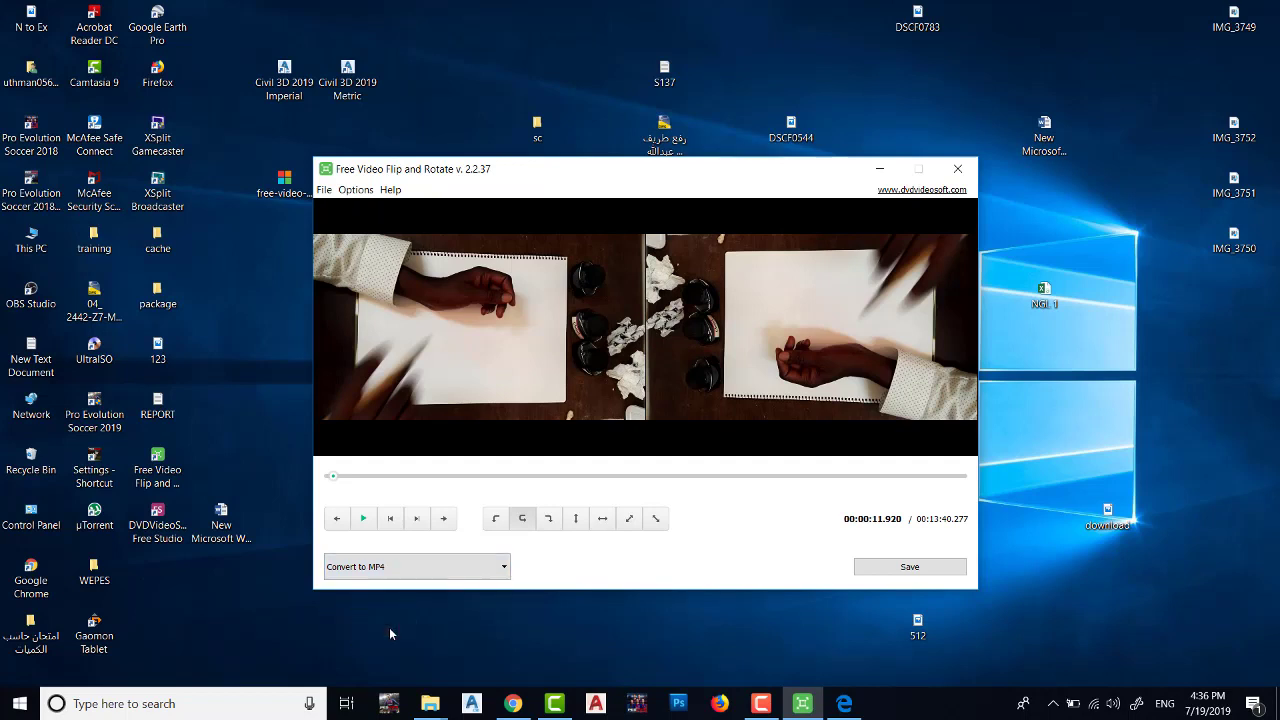
click(907, 567)
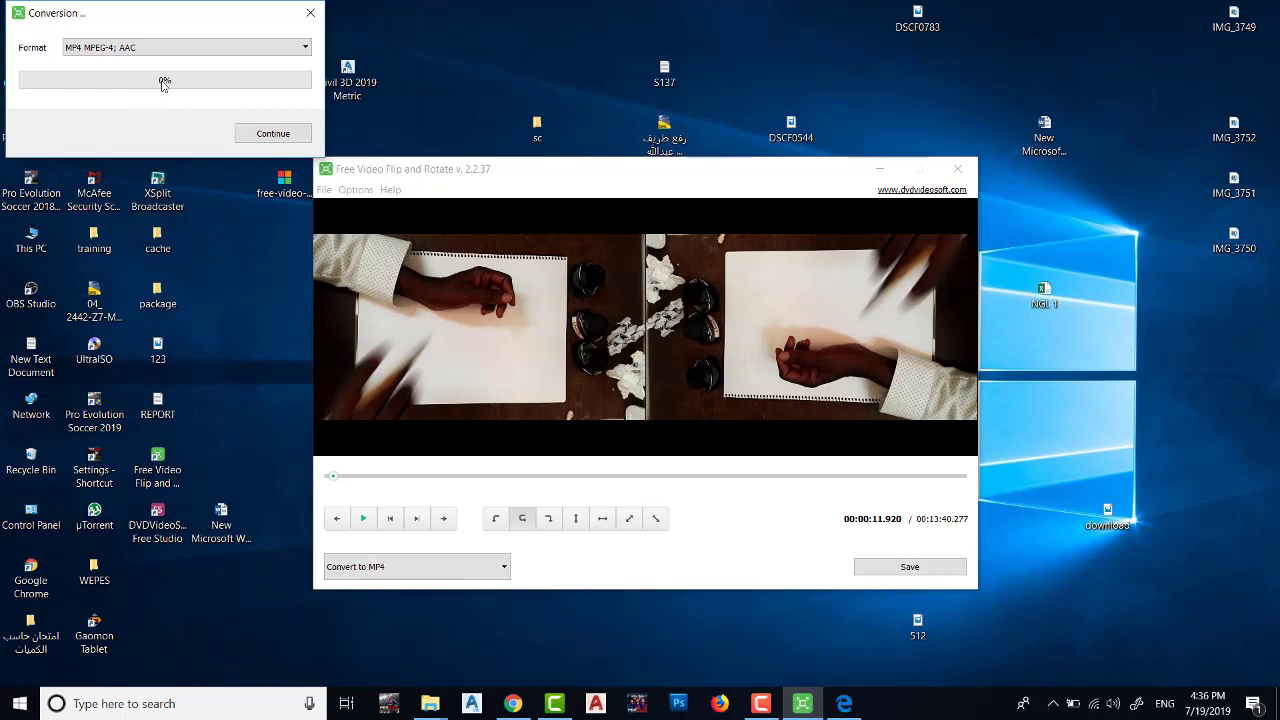
click(261, 134)
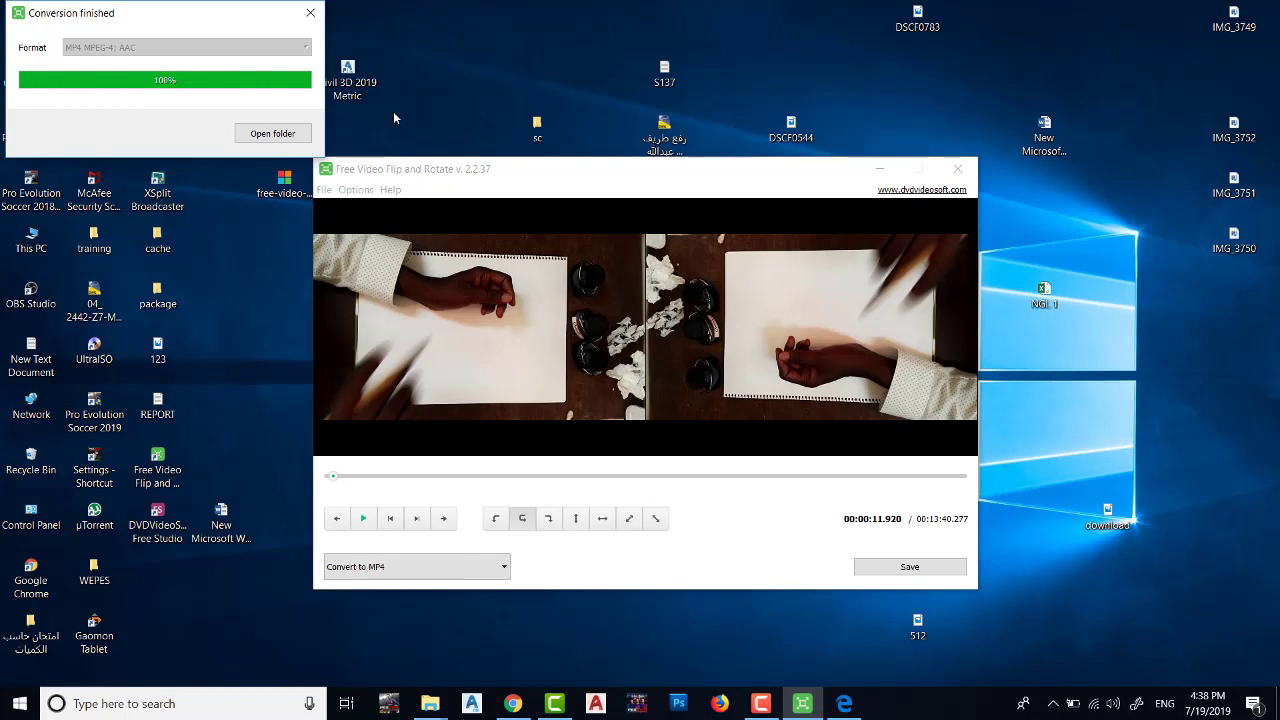
Open the output folder of the conversion and play the converted video_1 in a maximized player window
click(275, 137)
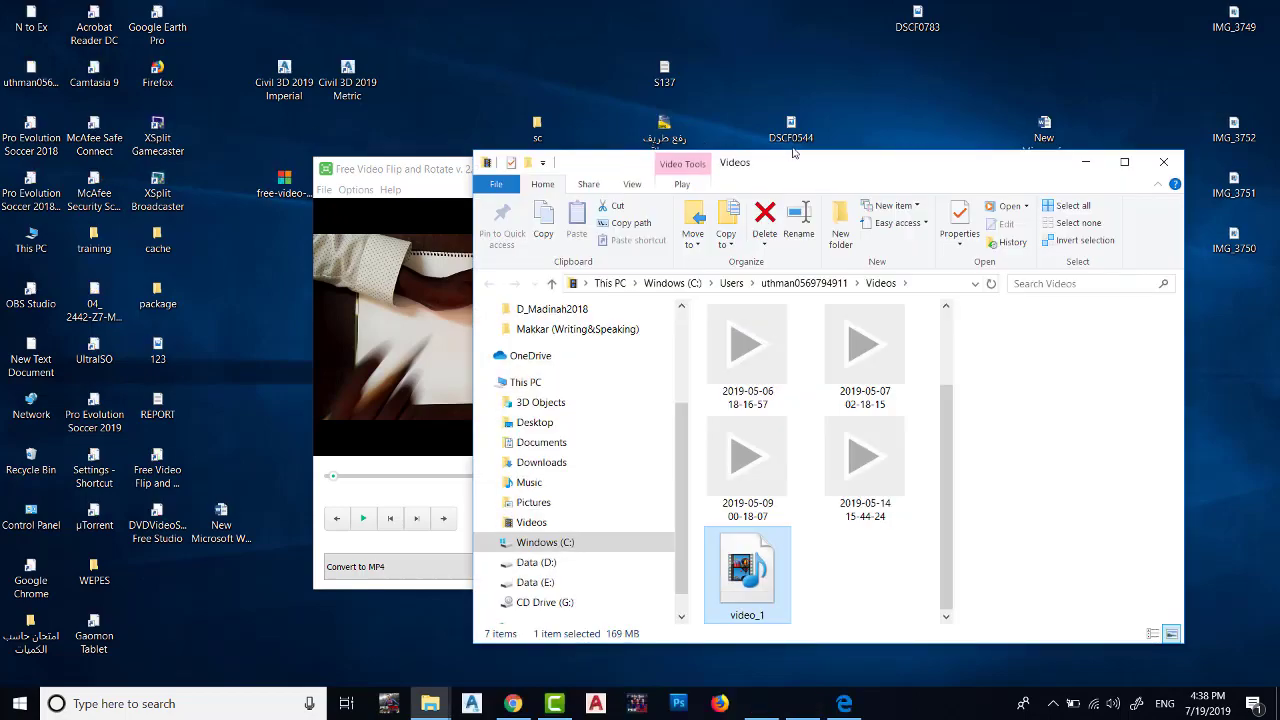
double_click(790, 163)
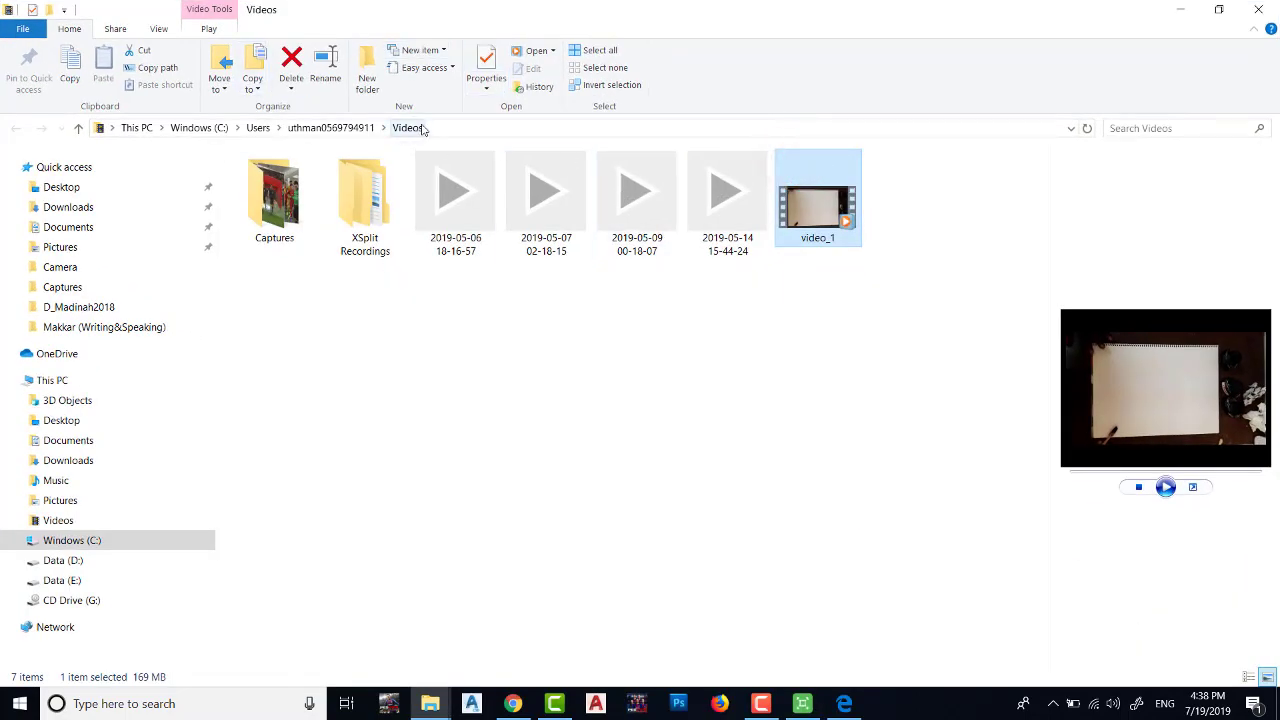
double_click(831, 218)
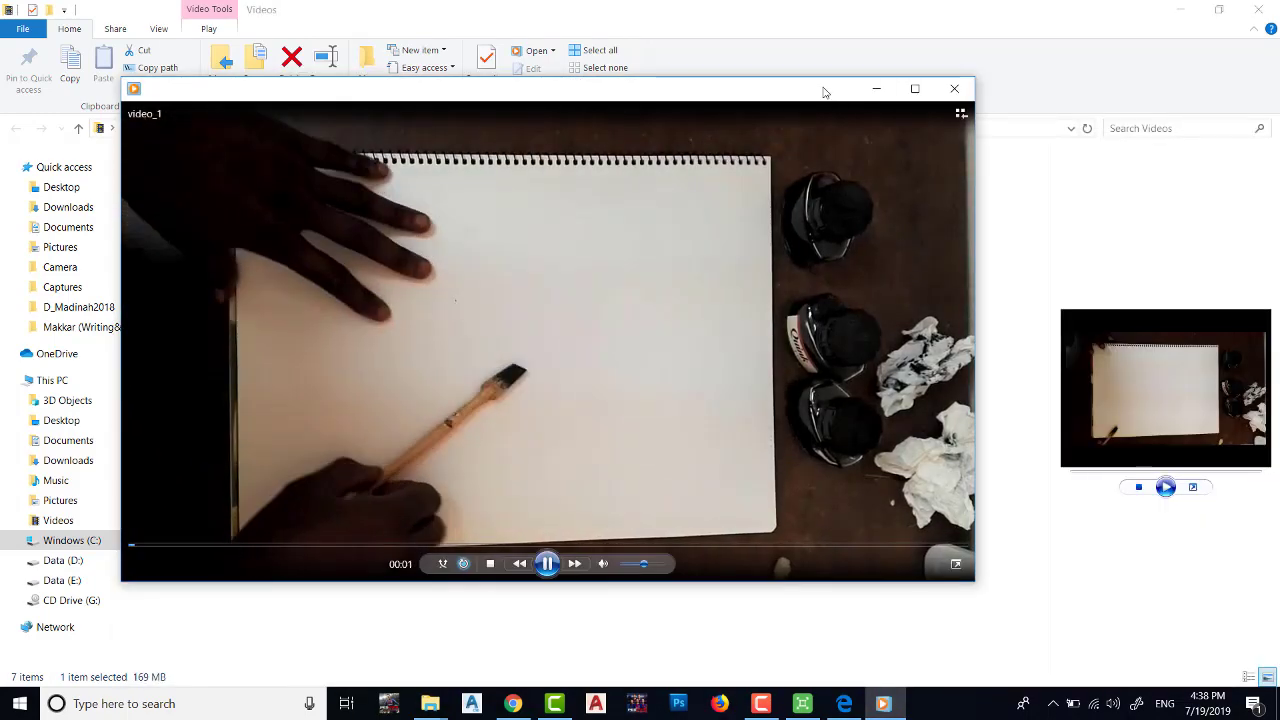
double_click(824, 92)
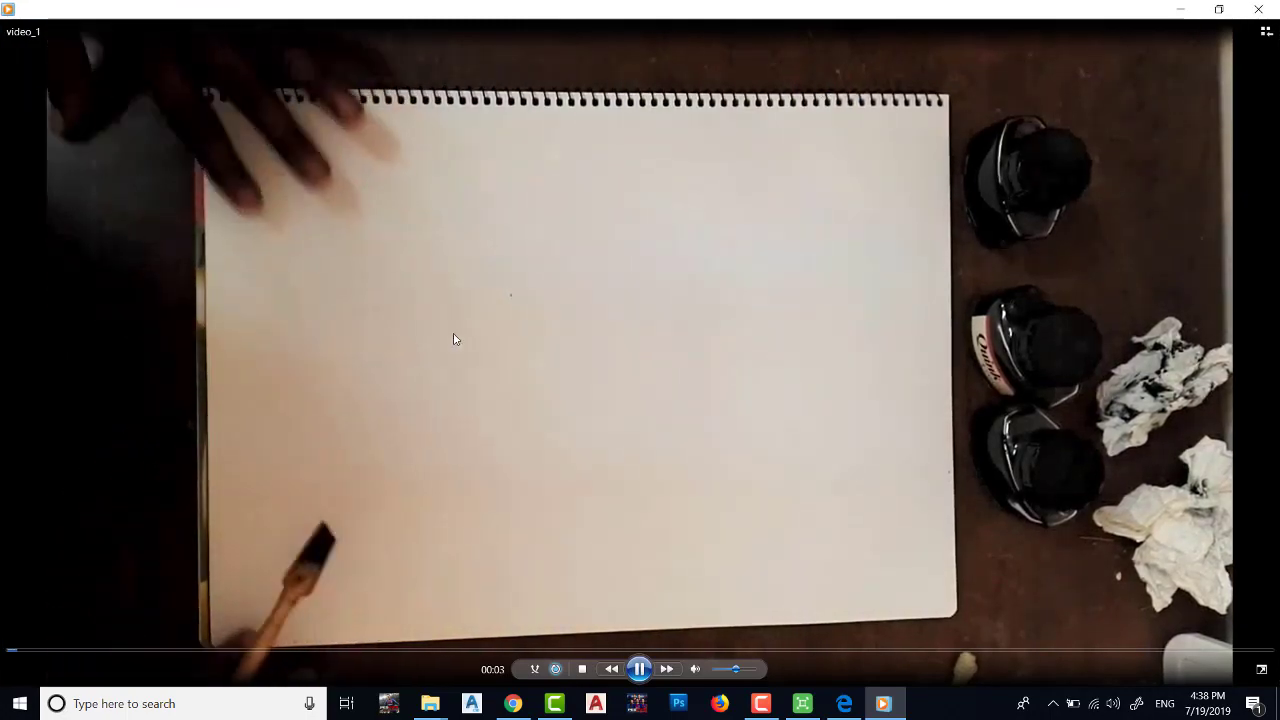
Check the converted video's orientation at several points along its timeline, ending around 11:26, and pause playback
click(210, 655)
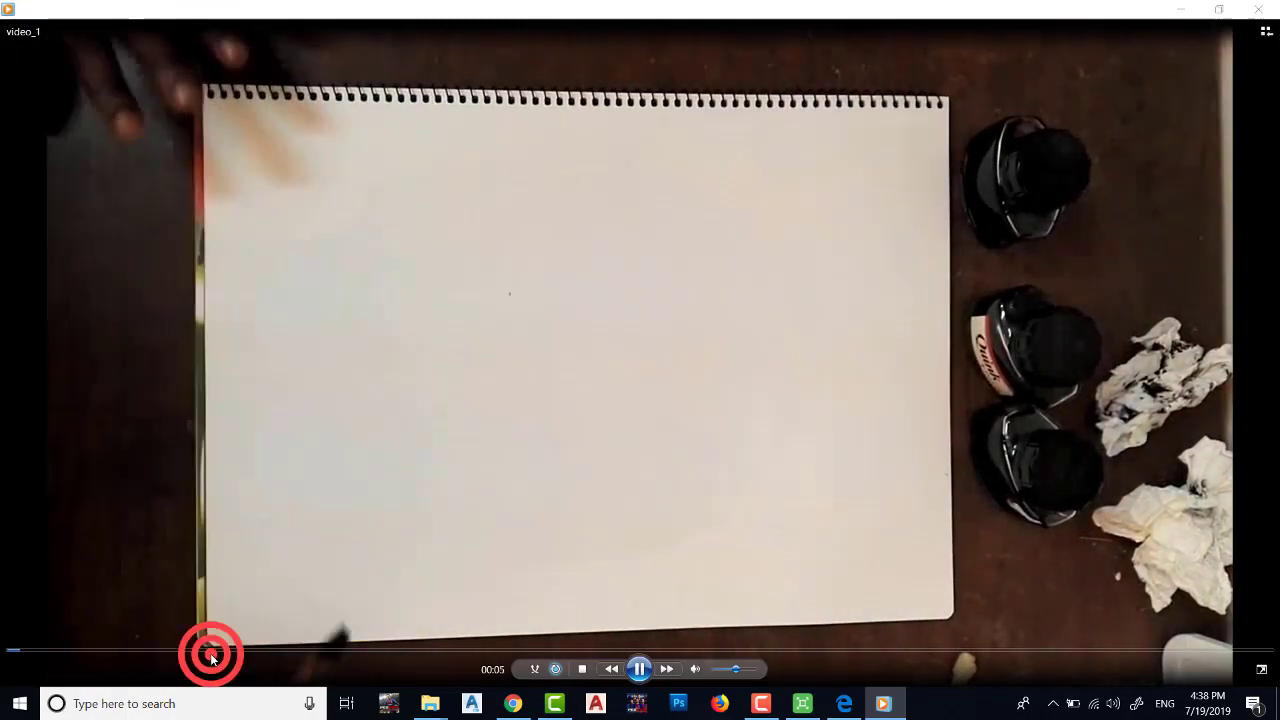
click(211, 653)
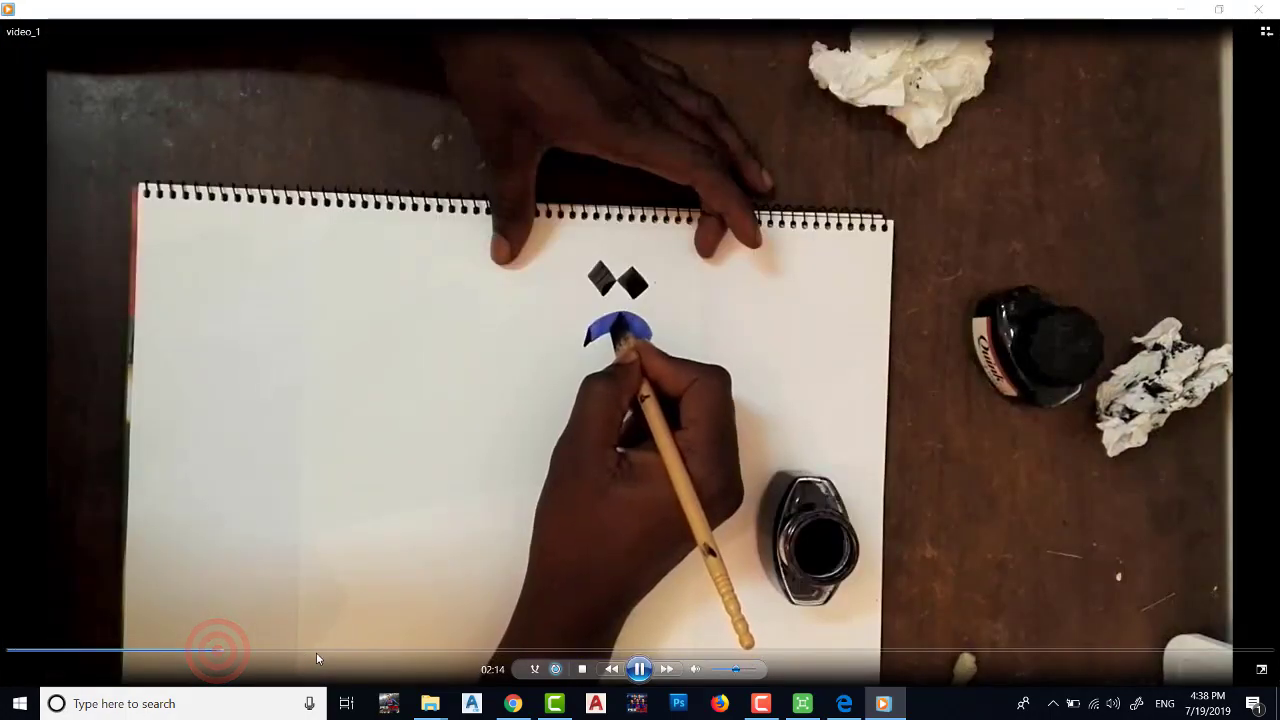
click(323, 650)
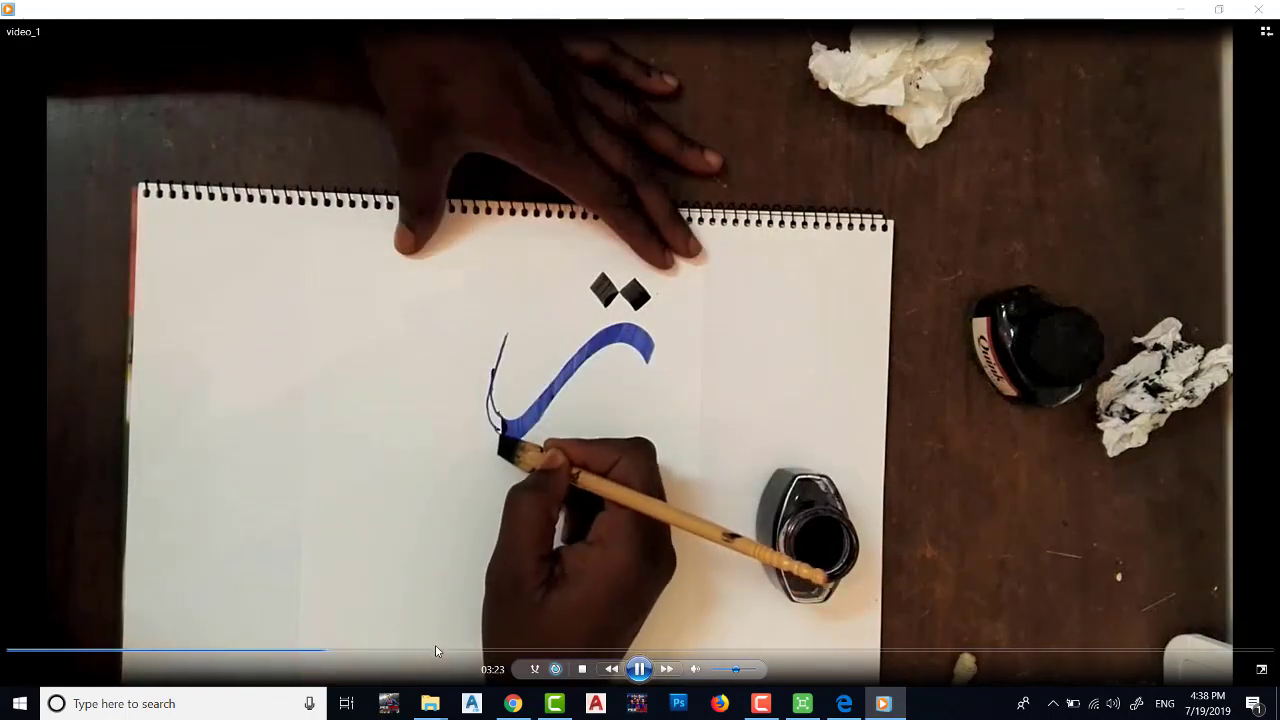
click(431, 650)
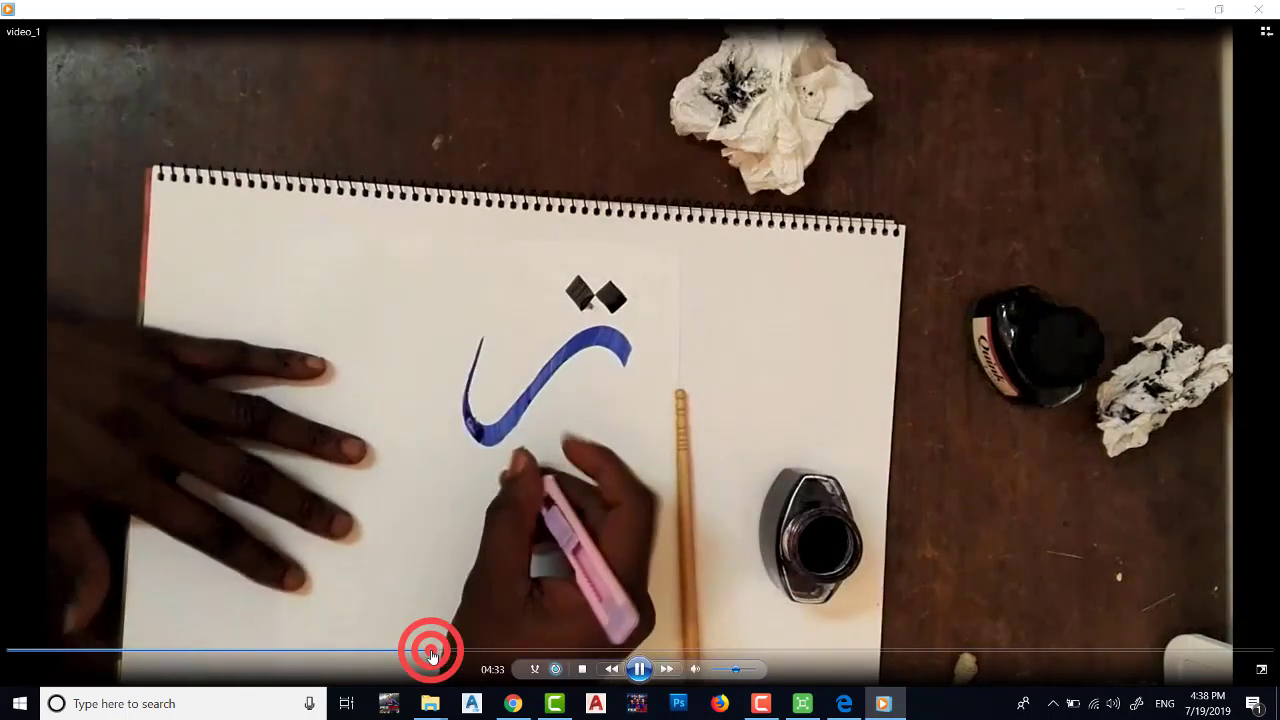
click(574, 651)
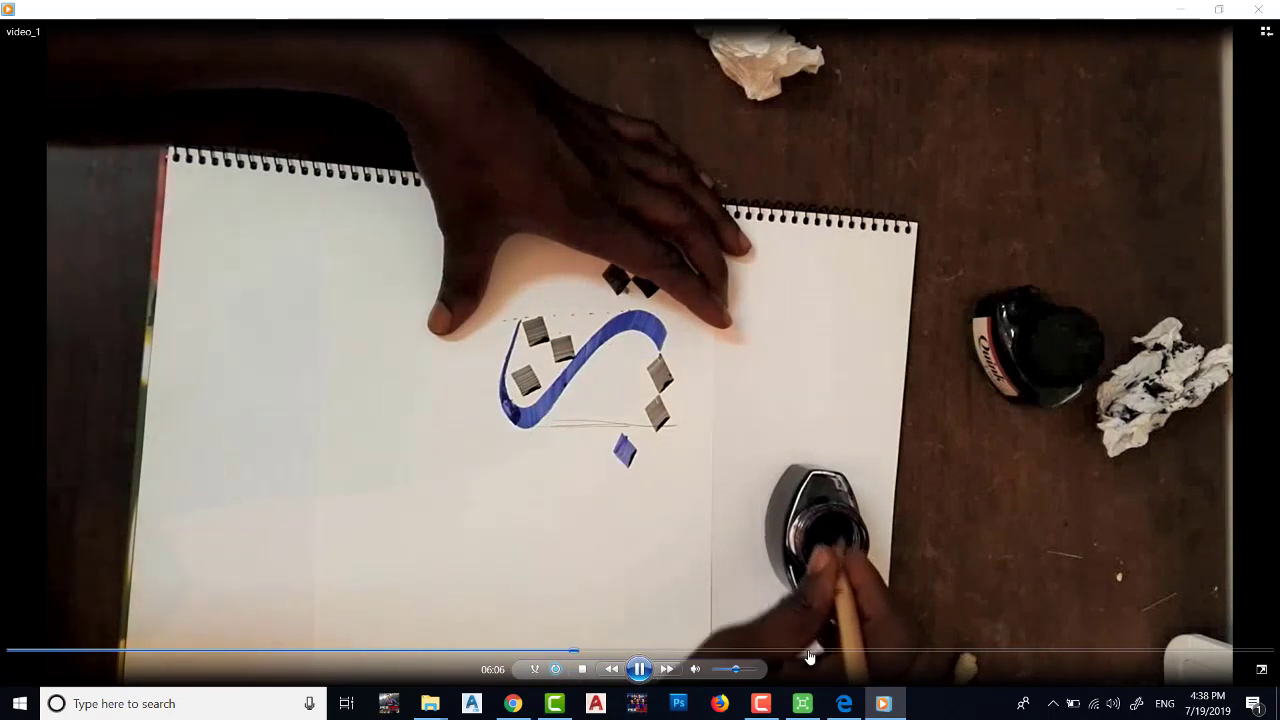
click(810, 651)
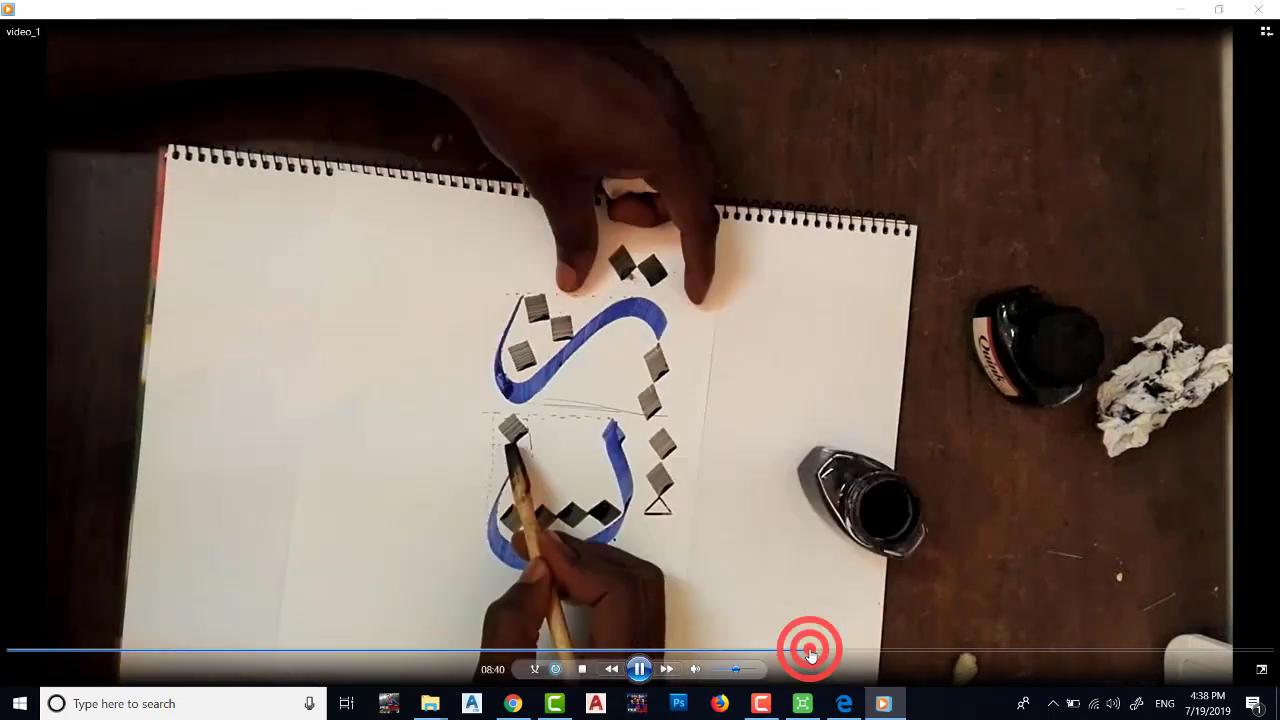
click(883, 651)
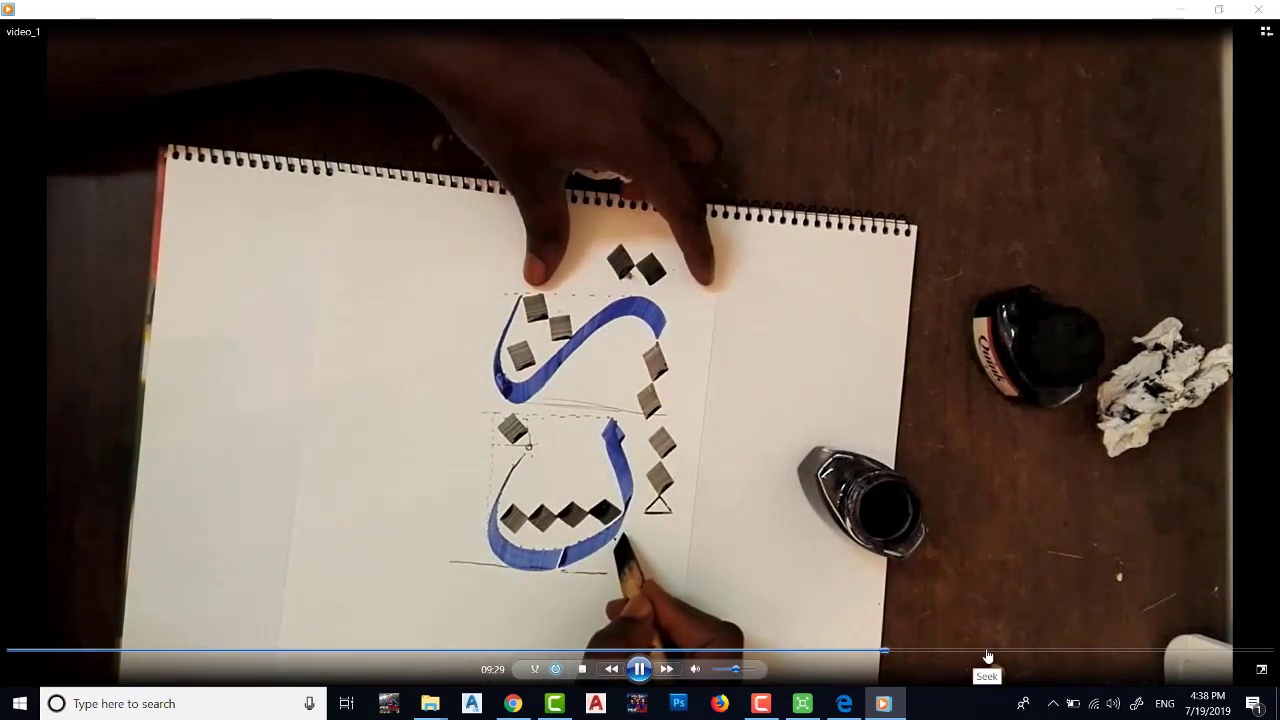
click(988, 651)
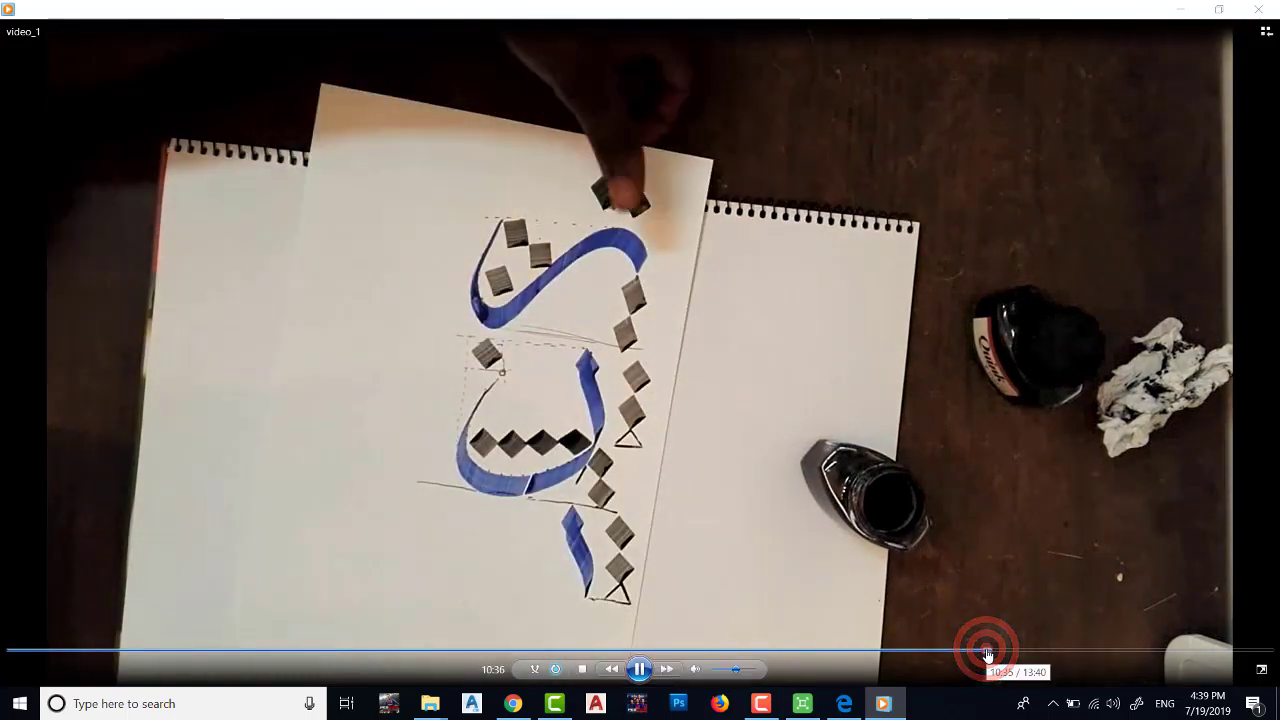
click(1062, 651)
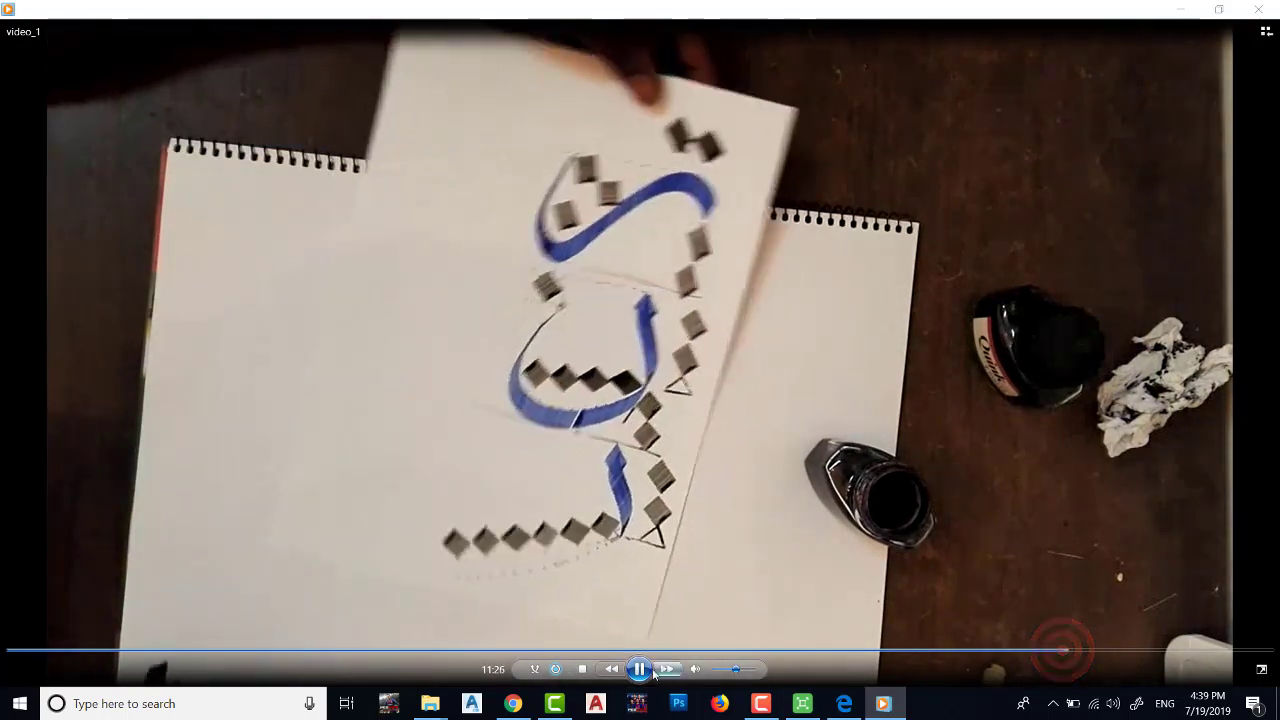
click(637, 670)
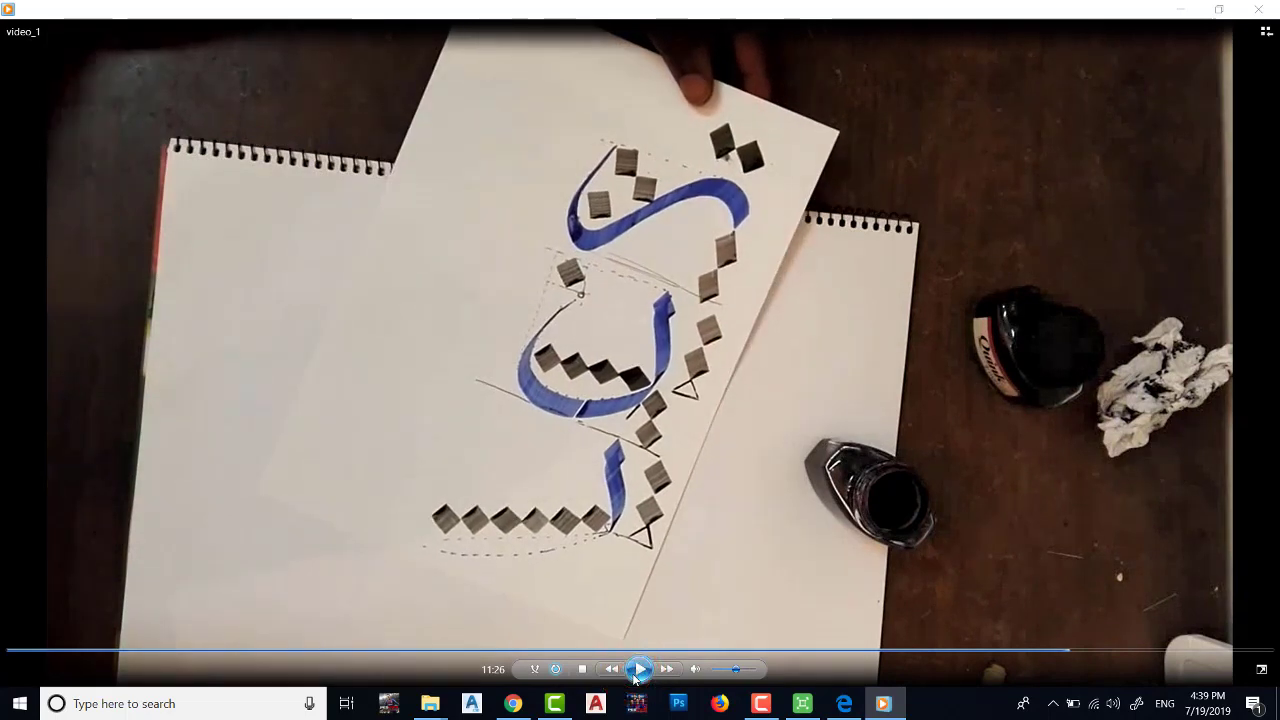